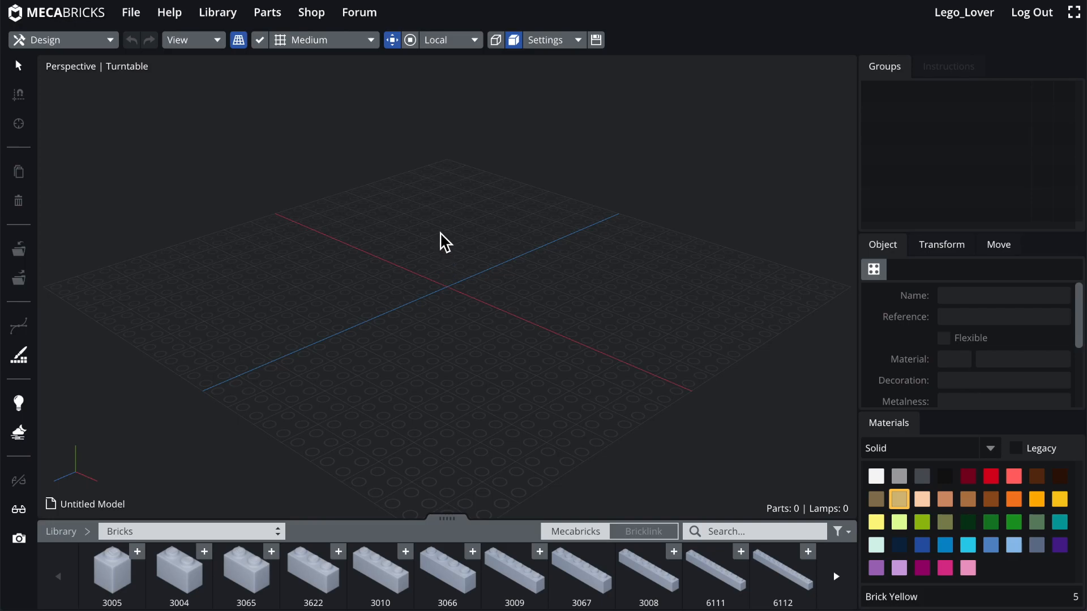
- Import the minifigure model in Mecabricks format, deselect it and show it from the front
click(134, 14)
click(157, 92)
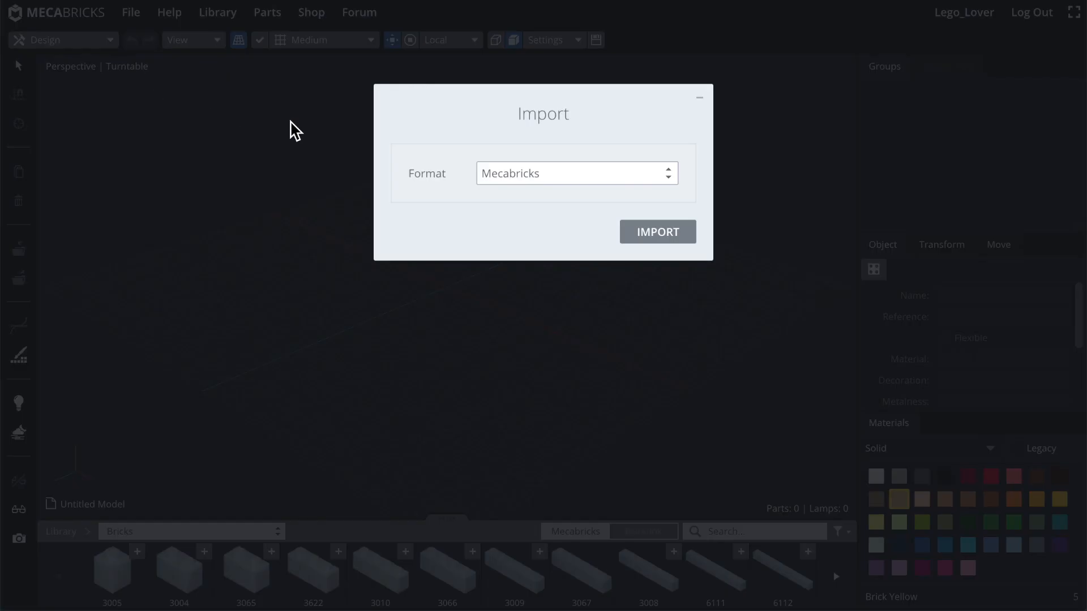
click(654, 233)
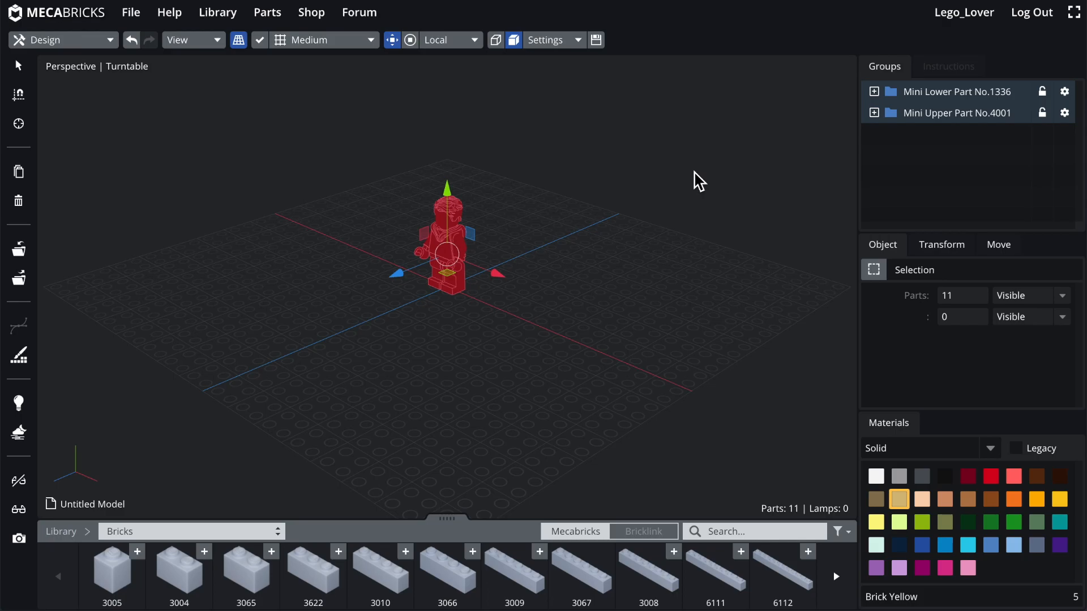
key(1)
click(694, 172)
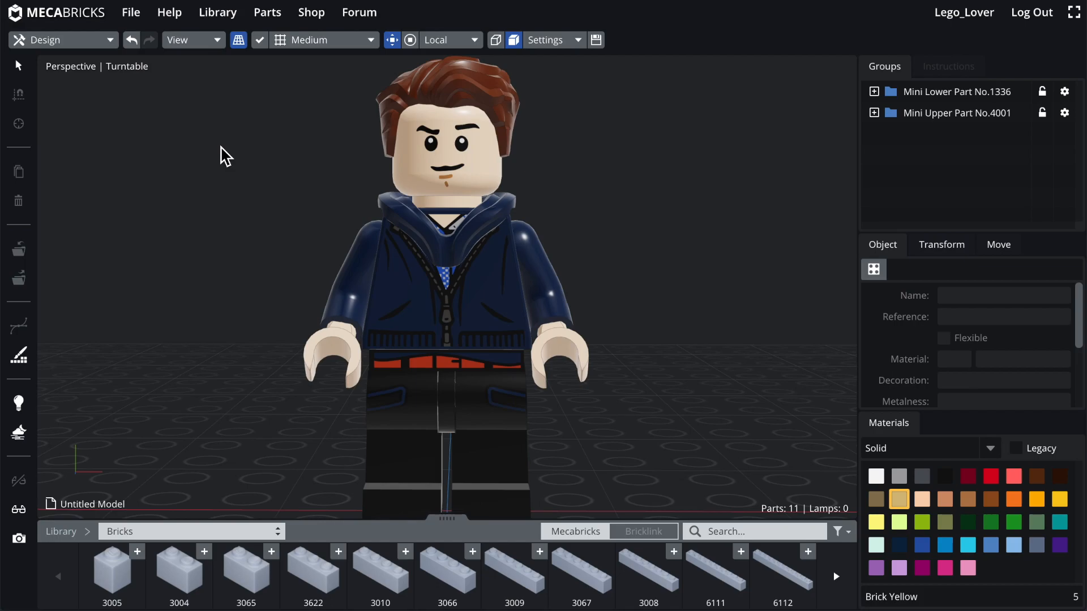
scroll(338, 145, down, 3)
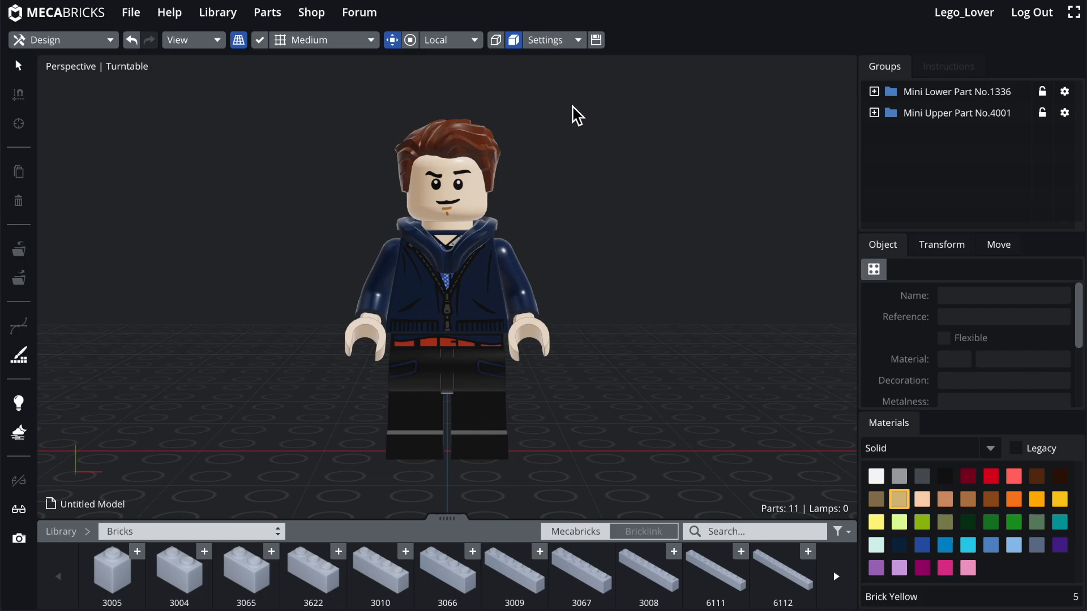
- Switch the viewport lighting to HDRI and enable lamps and shadows
click(561, 39)
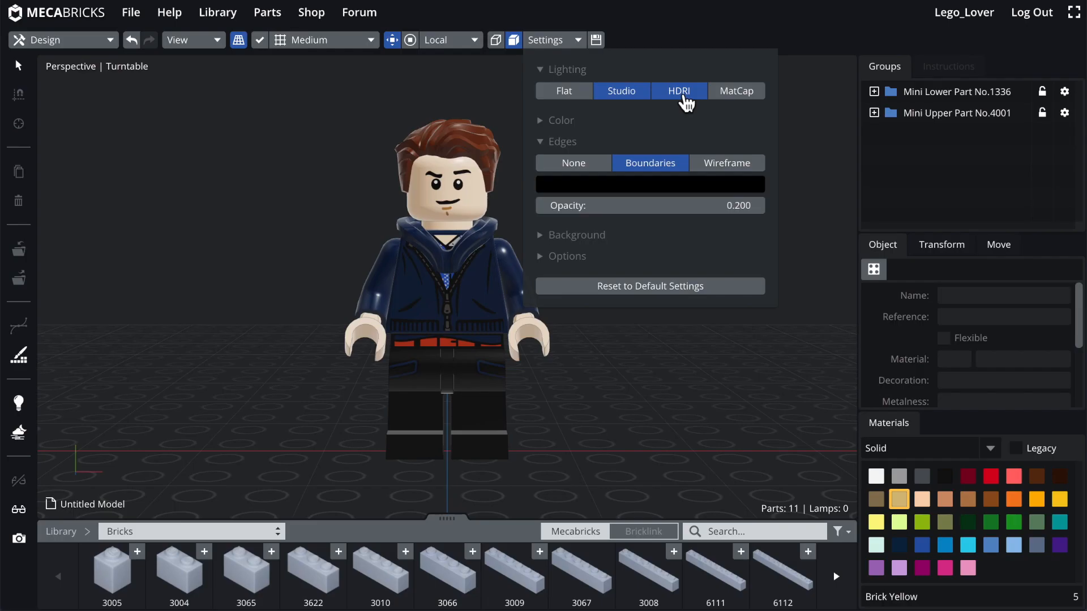
click(685, 99)
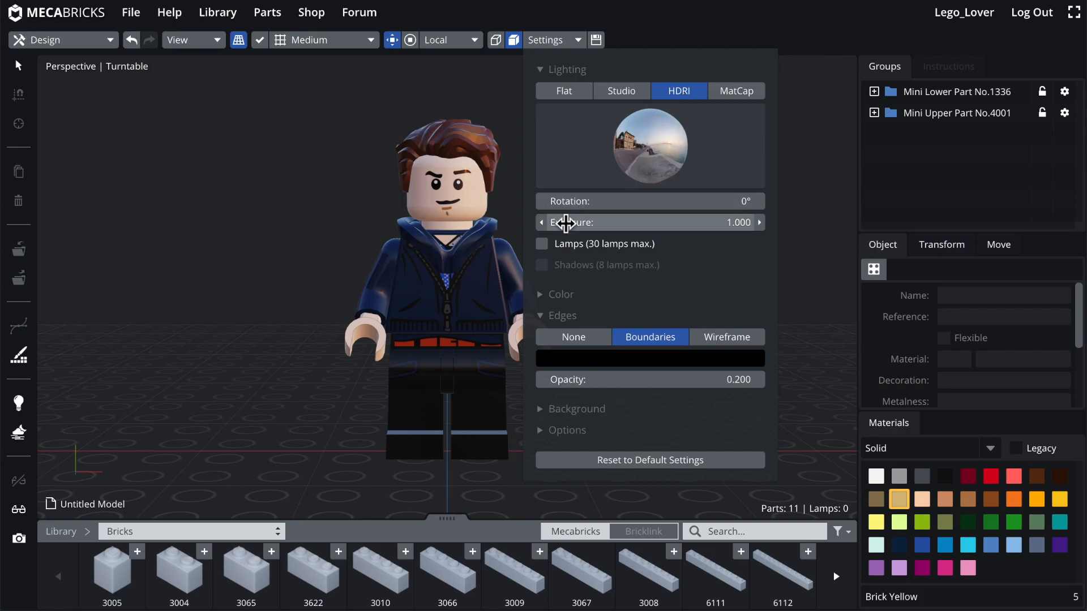
click(542, 244)
click(547, 265)
click(287, 182)
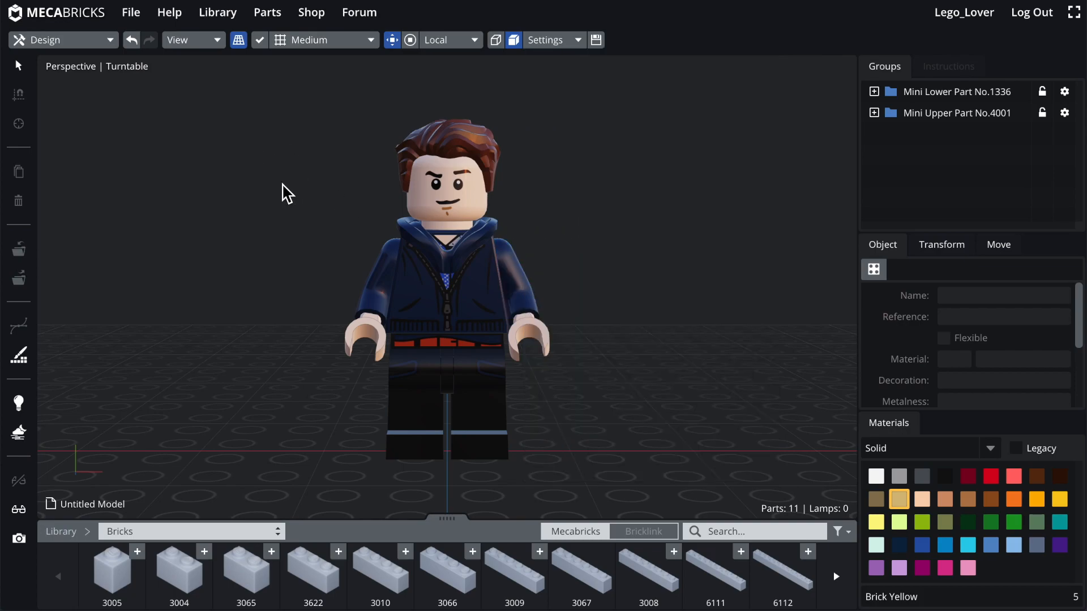
- Add a Point lamp to the scene
click(19, 403)
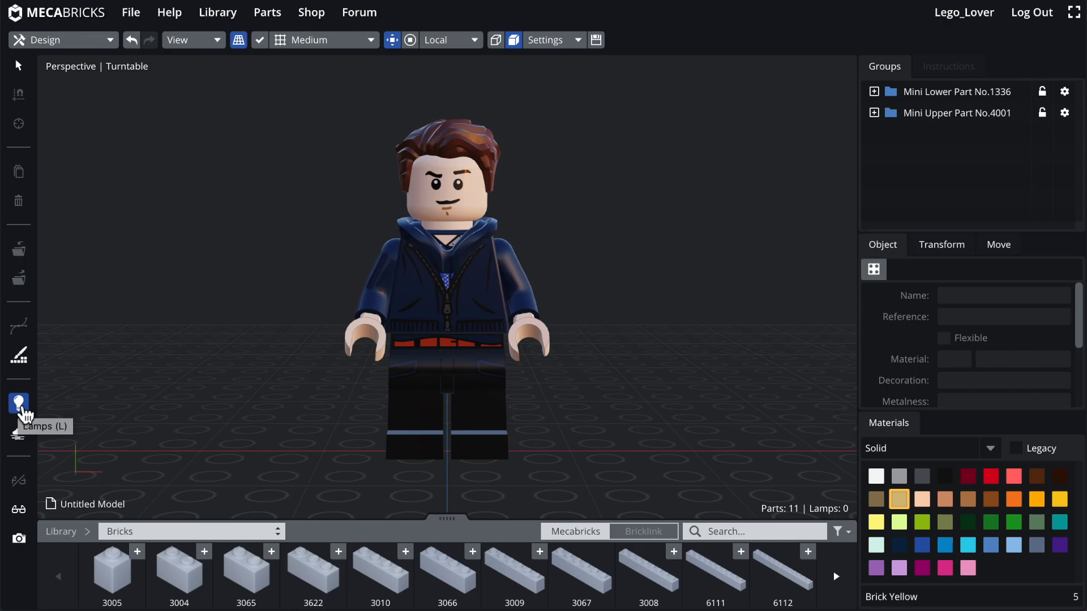
click(19, 403)
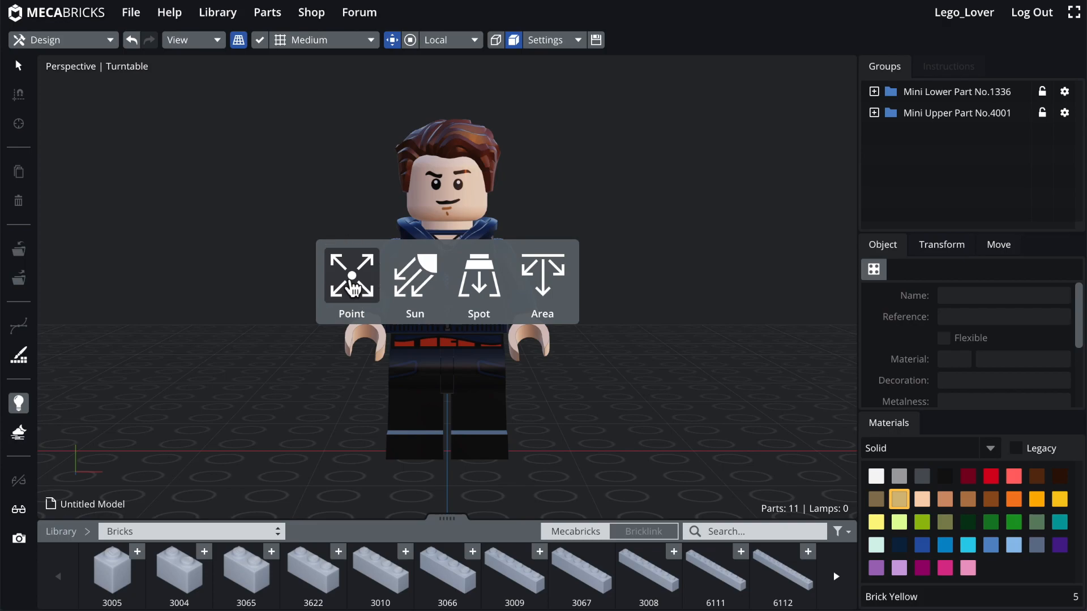
click(350, 283)
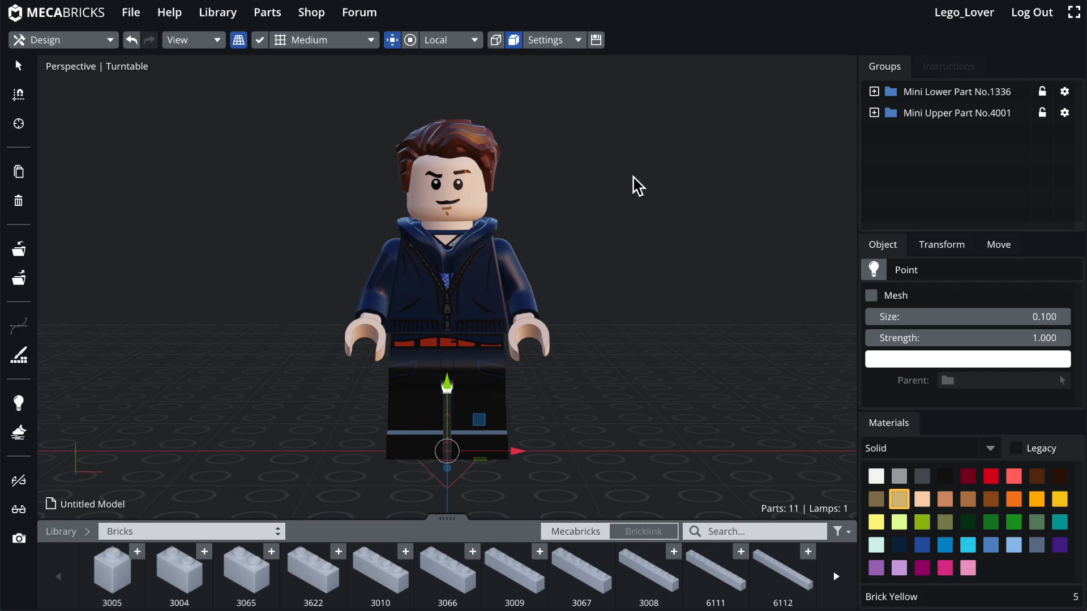
- Set the transform grid to Small and move the point lamp beside the minifigure, raised to about head height
click(340, 40)
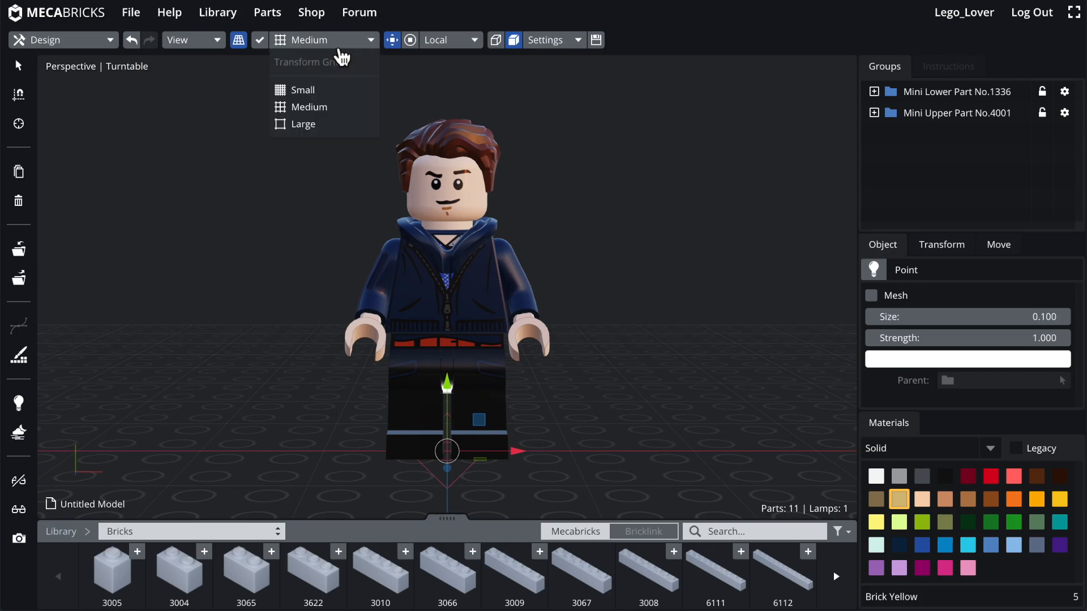
click(342, 92)
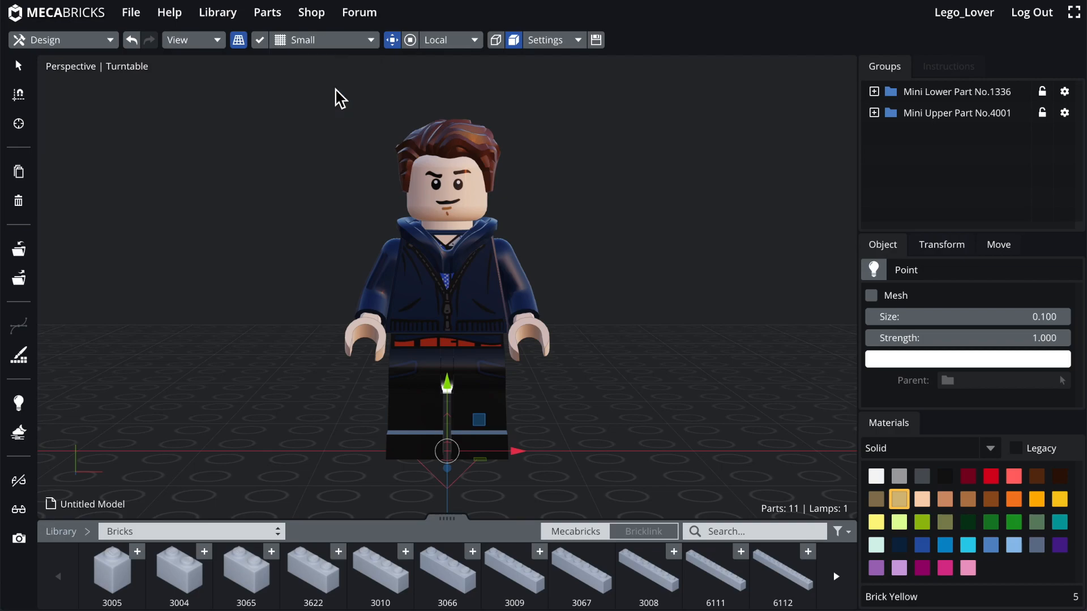
drag(518, 452, 163, 469)
drag(143, 400, 219, 137)
mouse_move(277, 181)
mouse_down()
mouse_move(223, 182)
mouse_move(283, 182)
mouse_up()
drag(352, 180, 286, 185)
scroll(285, 185, down, 10)
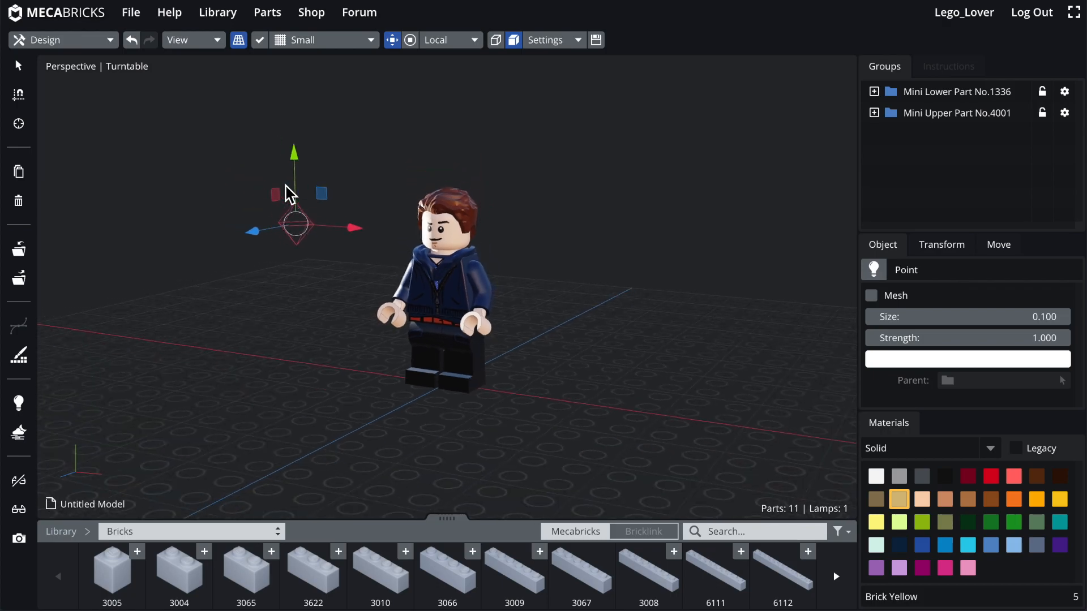
- Move the point lamp backward along its depth axis so it lights the minifigure's side from behind
scroll(427, 150, up, 5)
drag(429, 151, 491, 152)
scroll(491, 152, up, 5)
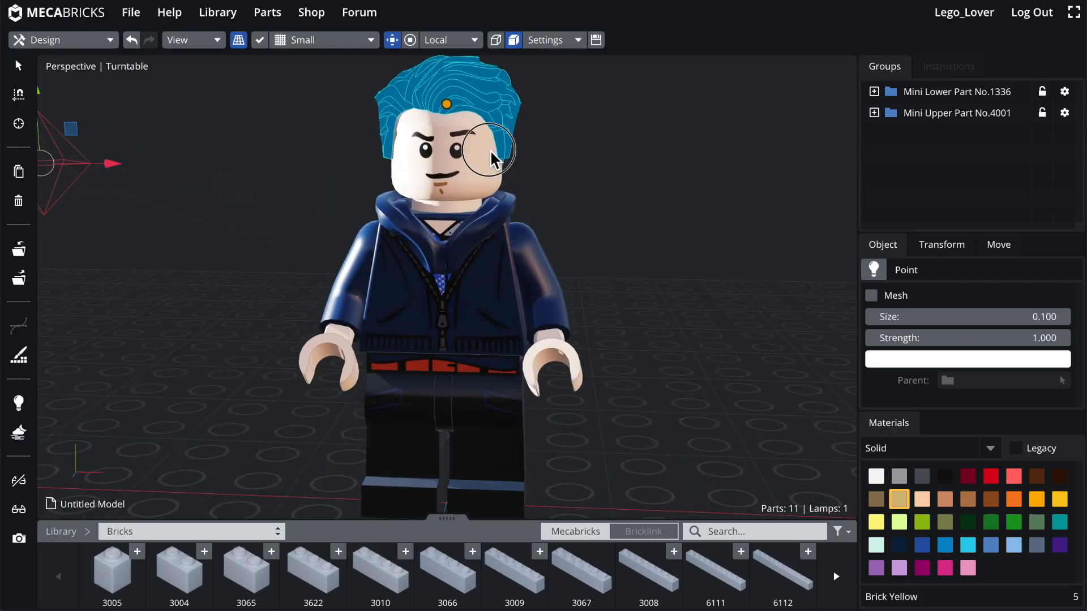
scroll(492, 152, down, 5)
drag(339, 184, 403, 235)
drag(280, 310, 173, 280)
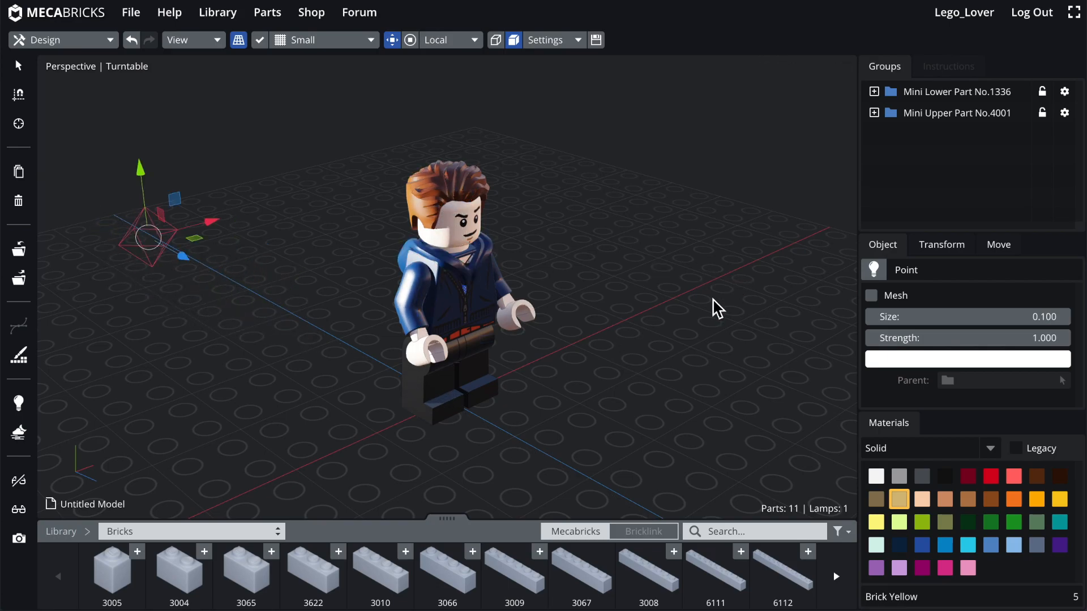
drag(702, 300, 609, 279)
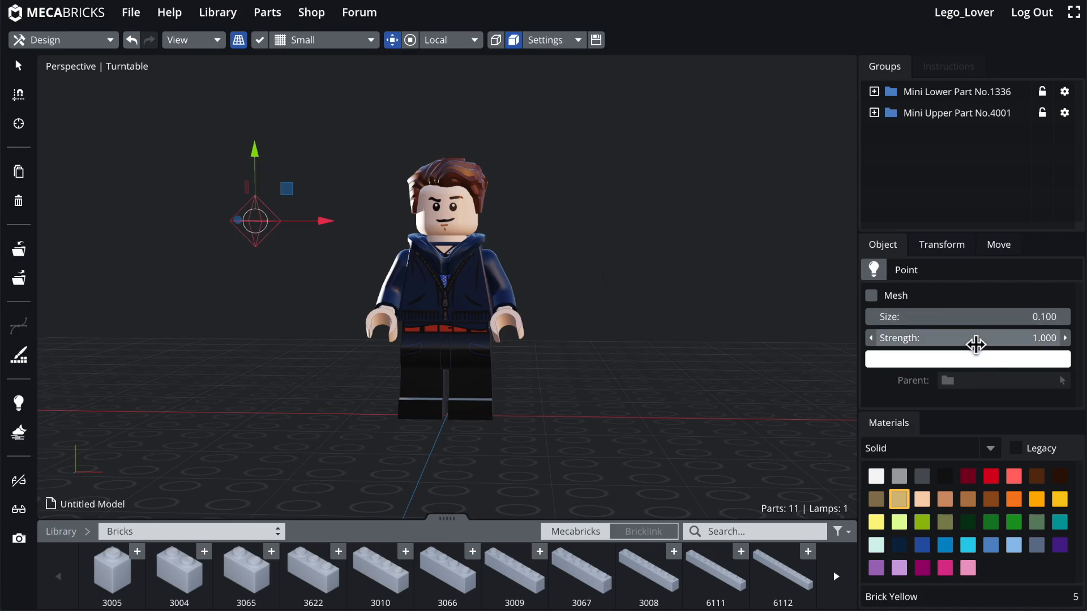
- Set the point lamp's strength to 0.5 and its size to 0.115
drag(975, 345, 895, 343)
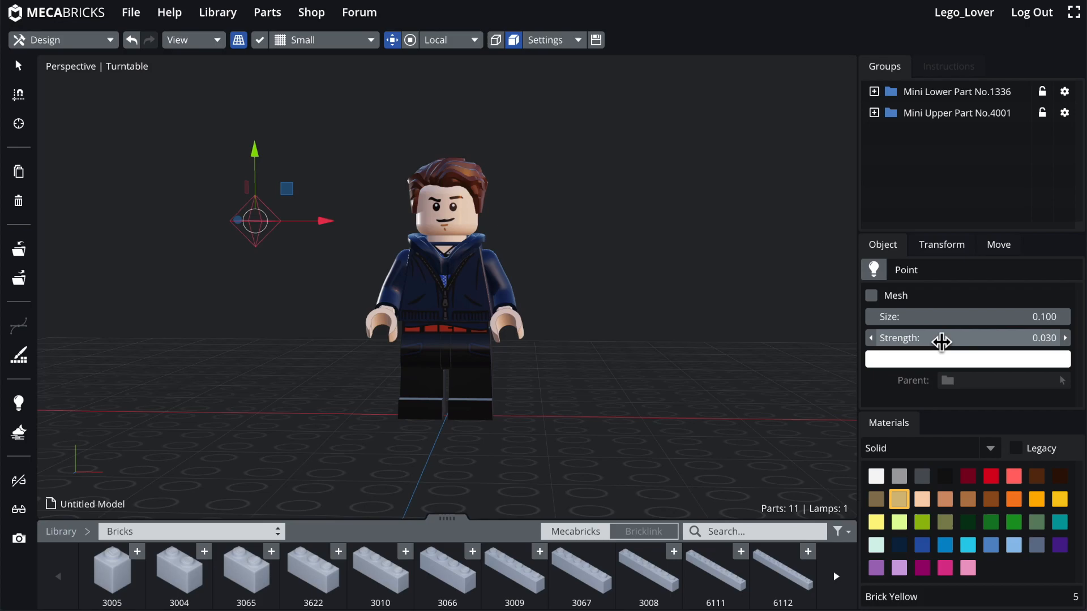
click(941, 341)
text(0.5)
key(Return)
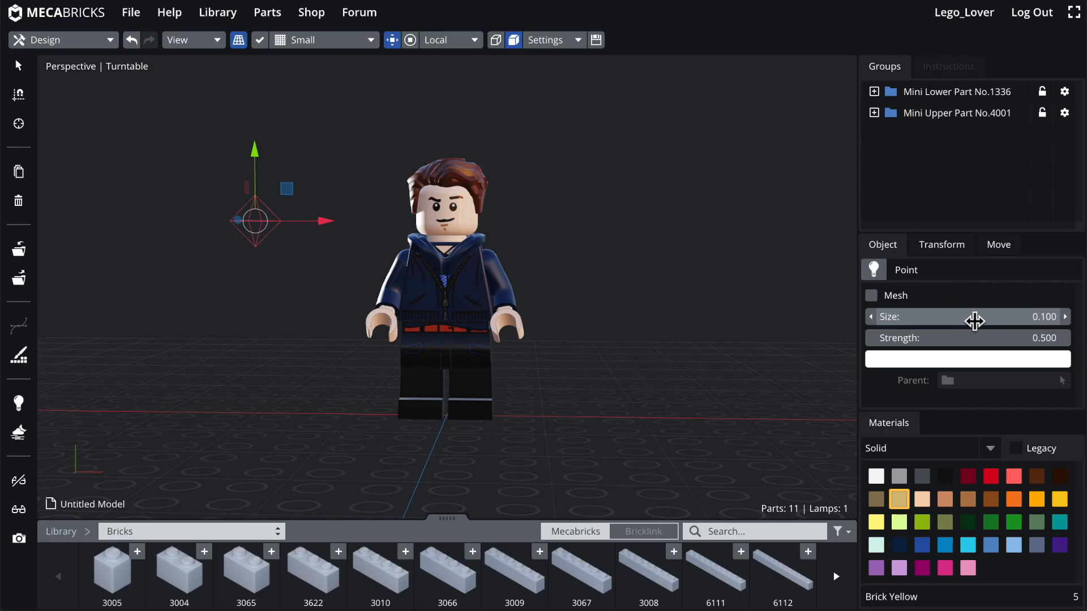
drag(974, 321, 990, 338)
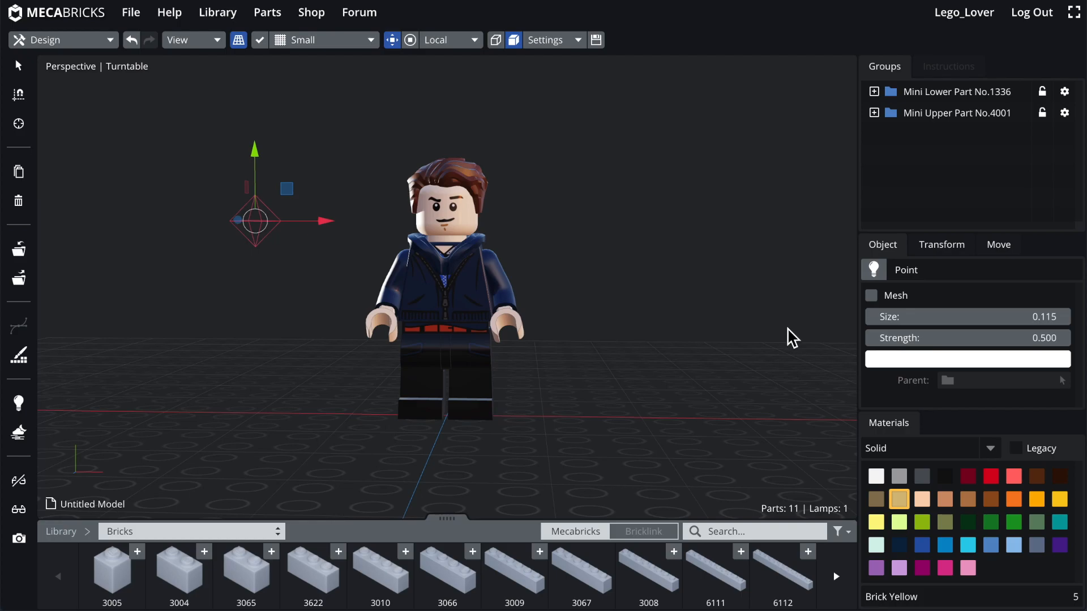
drag(668, 210, 698, 208)
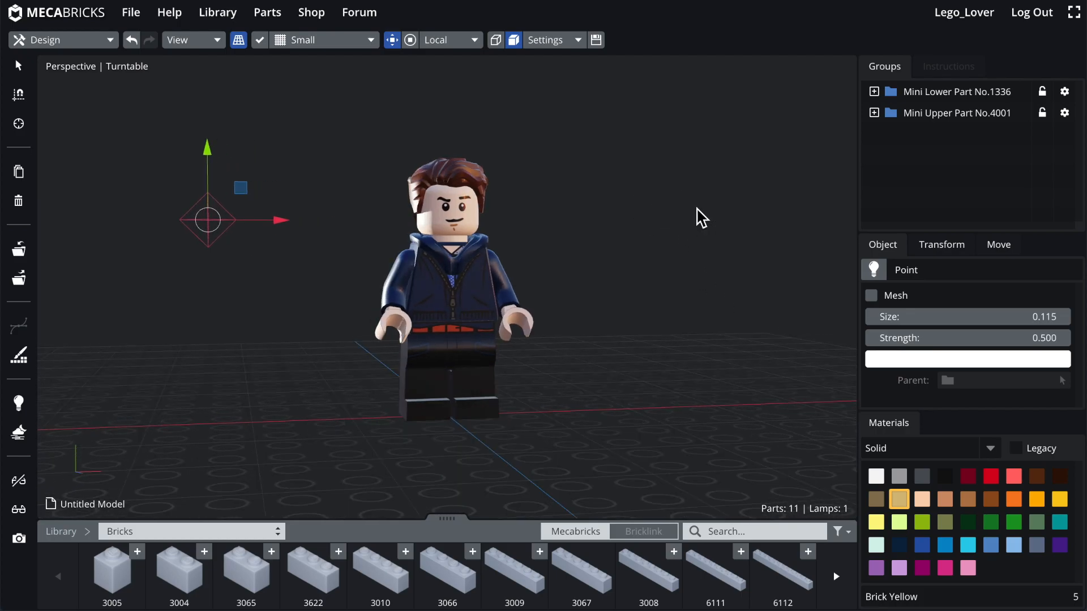
- Change the point lamp's colour to a fully saturated blue
click(900, 362)
drag(848, 380, 846, 371)
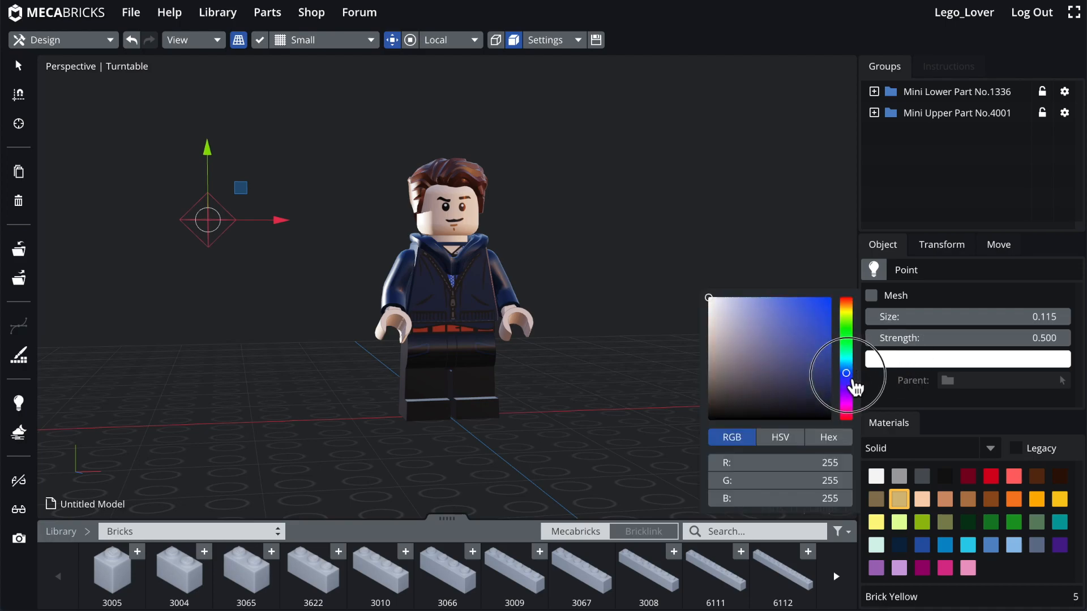
drag(819, 332, 855, 283)
click(772, 219)
drag(772, 218, 434, 305)
scroll(434, 306, up, 5)
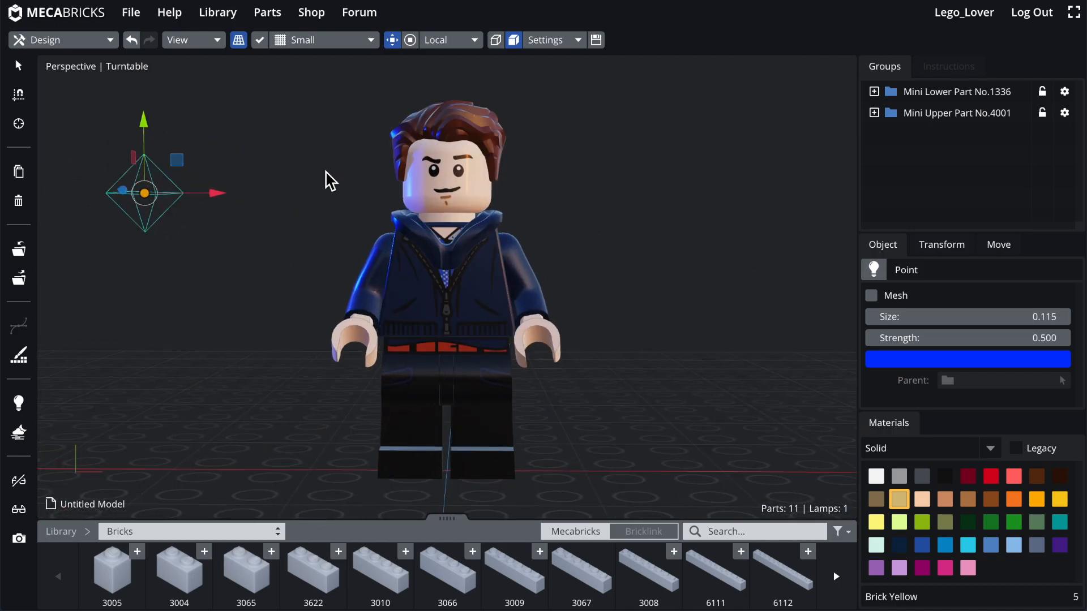
scroll(341, 165, down, 5)
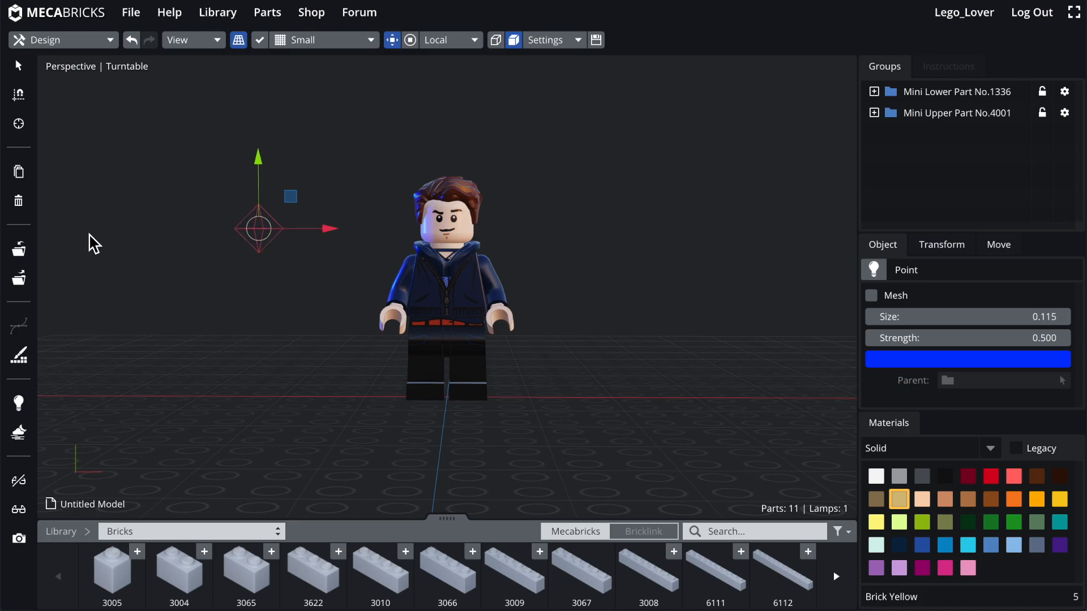
- Duplicate the blue lamp onto the opposite side of the minifigure and colour the copy red (RGB 255, 0, 0)
click(19, 172)
drag(330, 231, 716, 340)
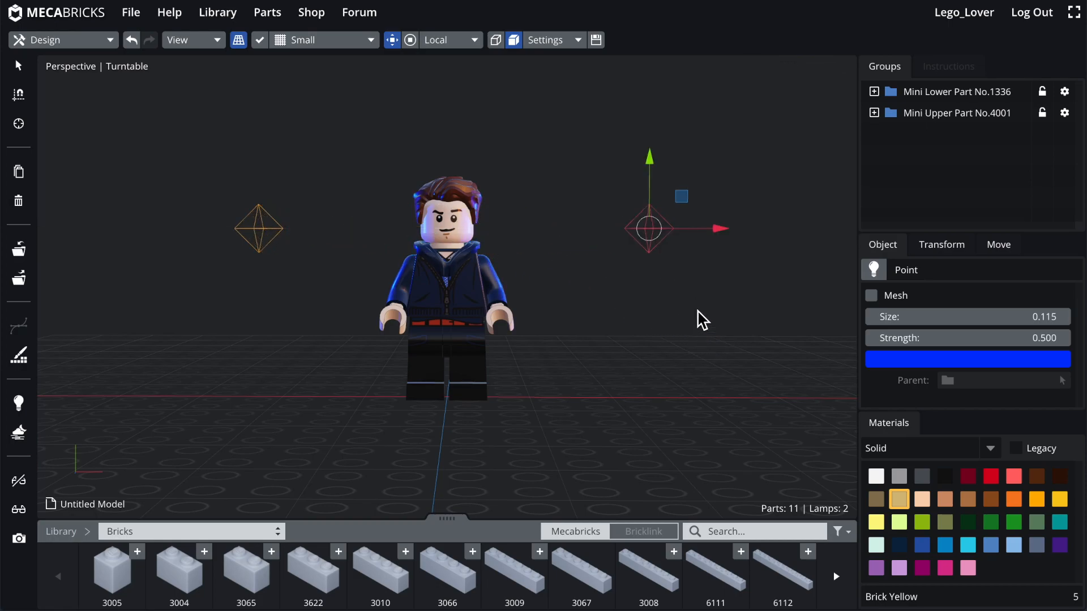
click(898, 360)
drag(846, 328, 849, 300)
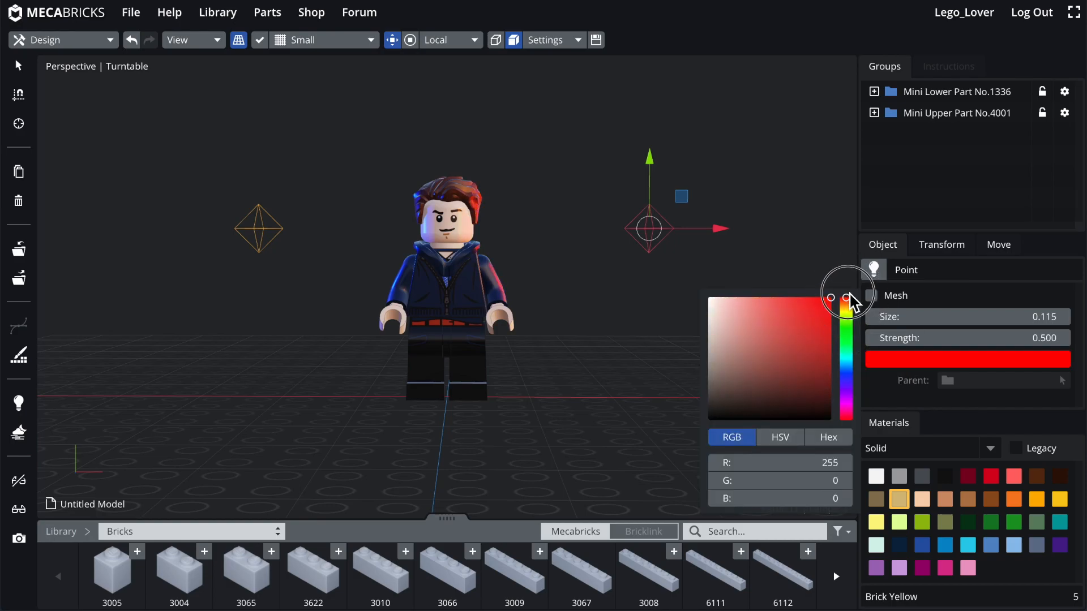
drag(772, 250, 676, 286)
- Examine the blue and red lighting on the minifigure from several angles and check the blue lamp's settings
scroll(676, 283, down, 5)
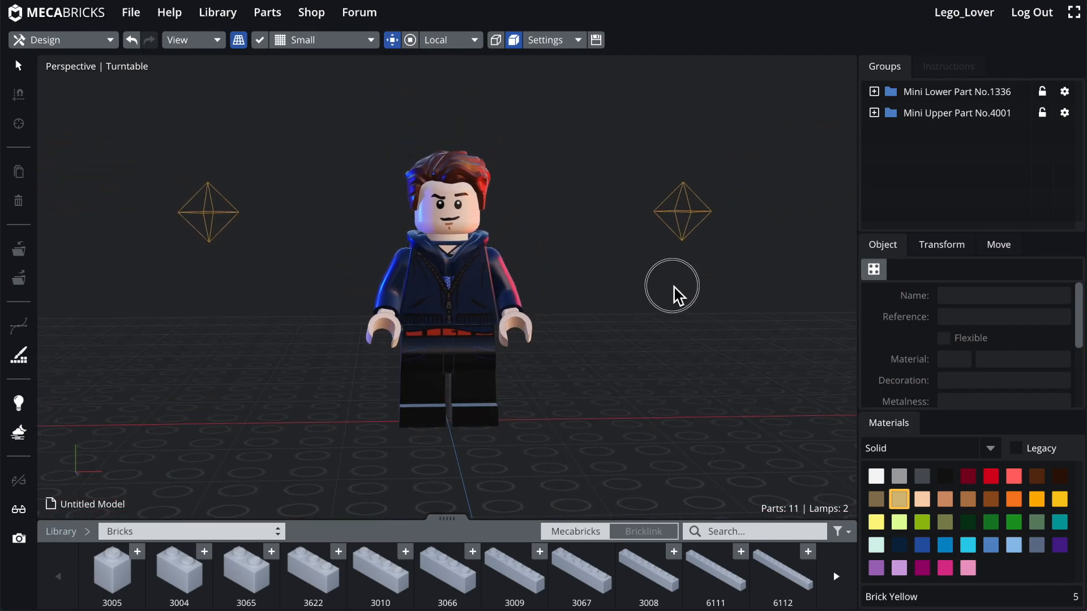
scroll(692, 287, up, 5)
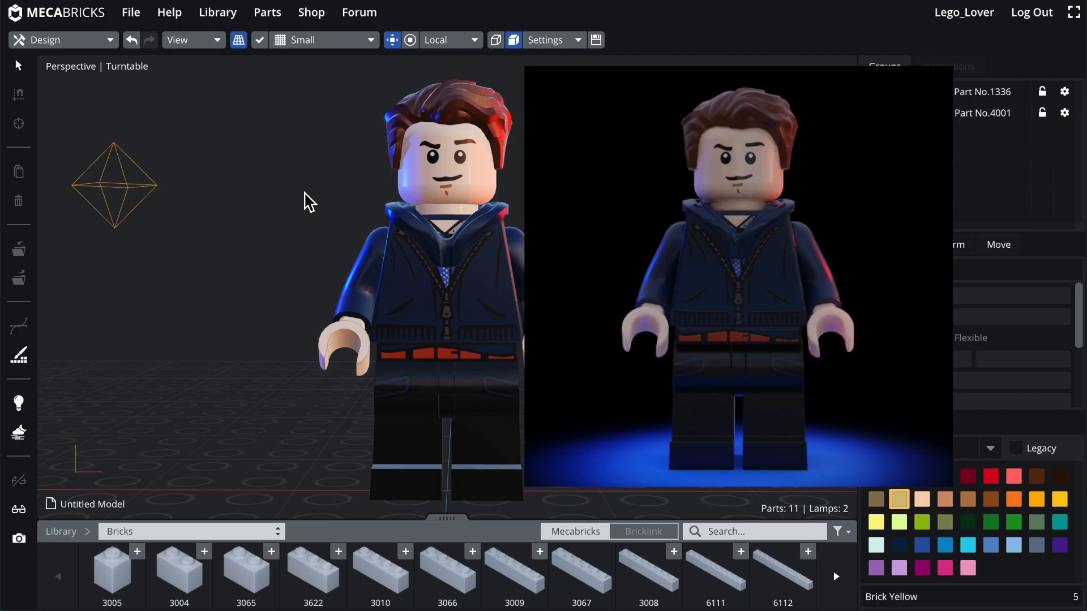
right_drag(193, 180, 168, 235)
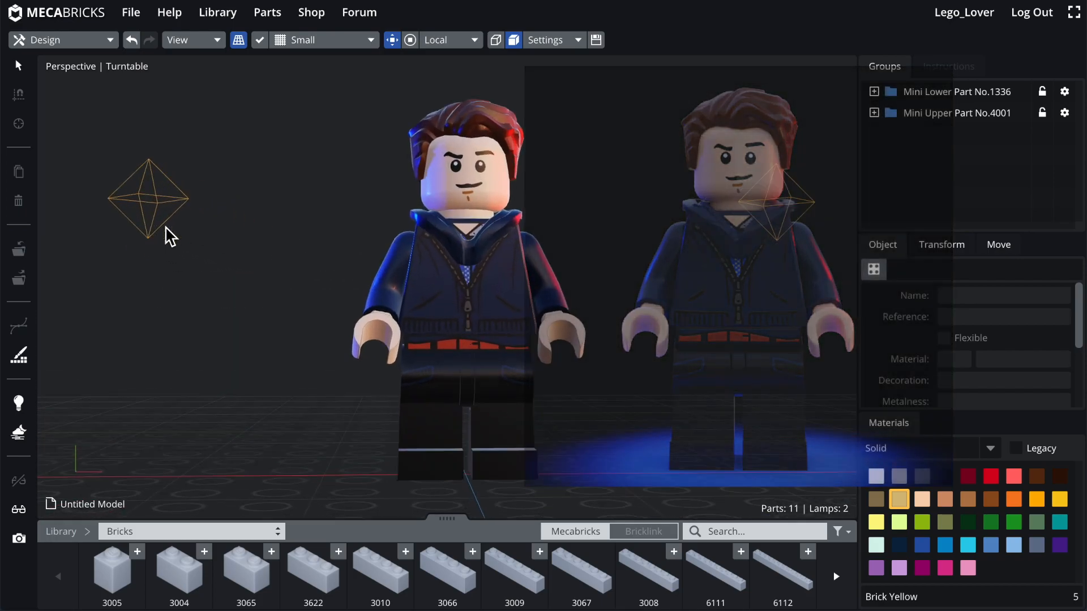
click(117, 181)
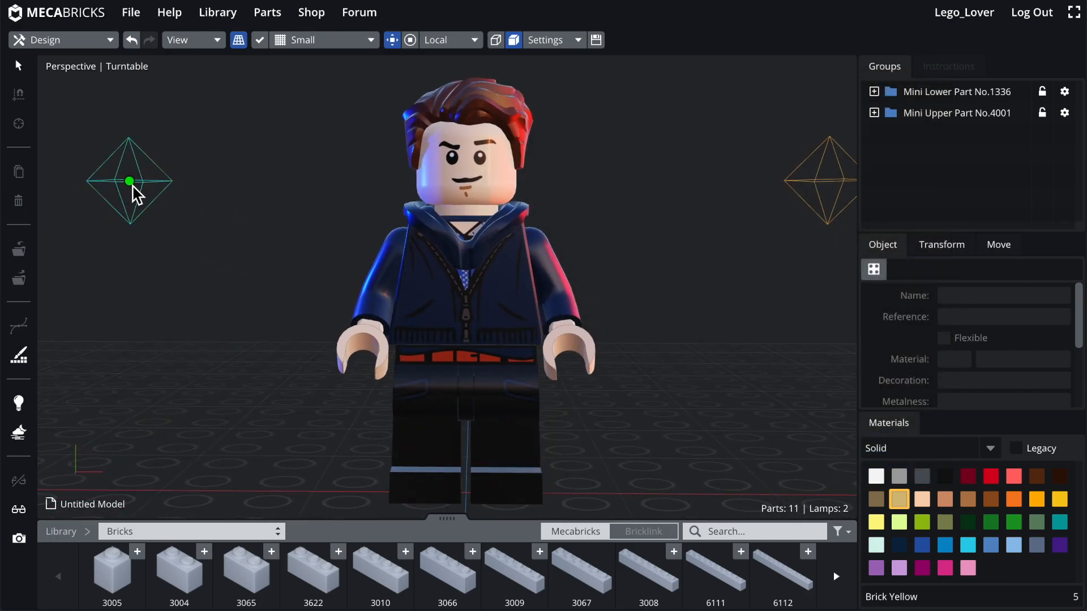
click(135, 190)
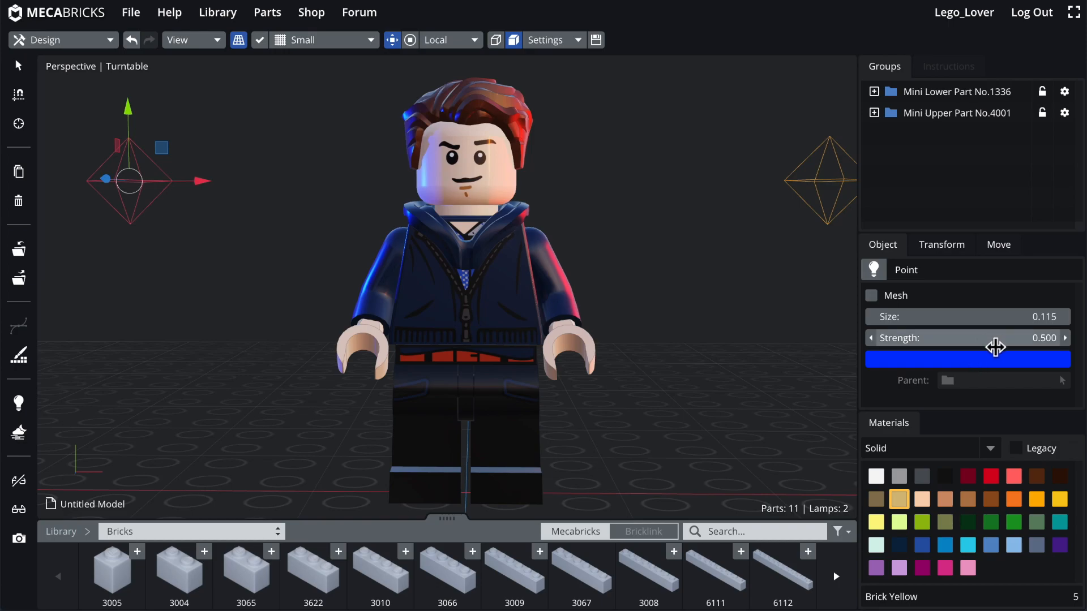
click(706, 296)
mouse_move(708, 298)
mouse_down()
mouse_move(522, 286)
mouse_move(565, 283)
mouse_move(500, 291)
mouse_move(655, 283)
mouse_move(781, 311)
mouse_move(714, 279)
mouse_move(679, 293)
mouse_move(701, 291)
mouse_up()
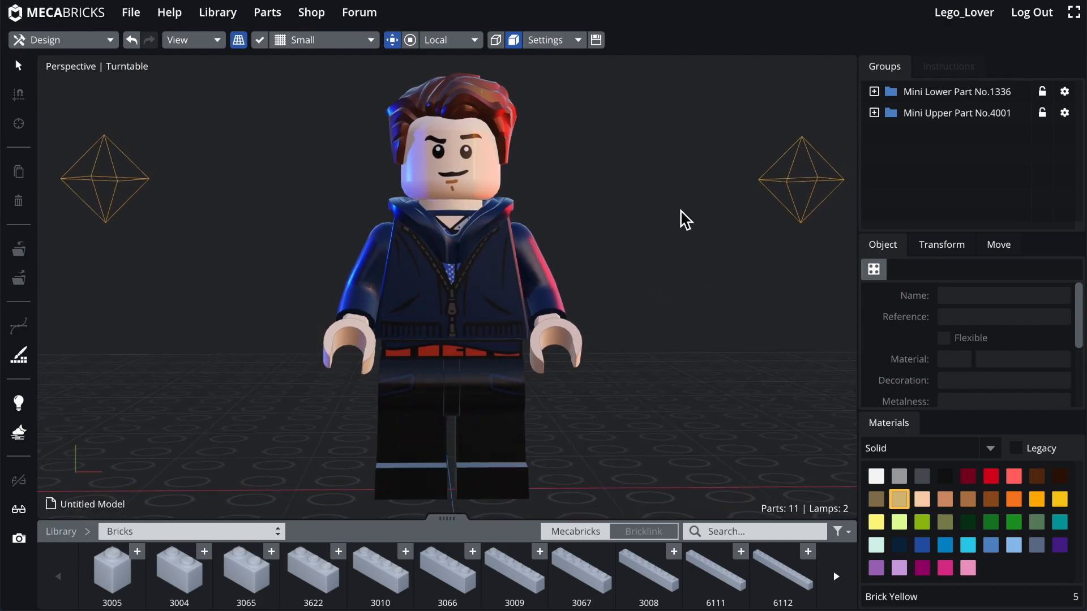
drag(683, 248, 680, 246)
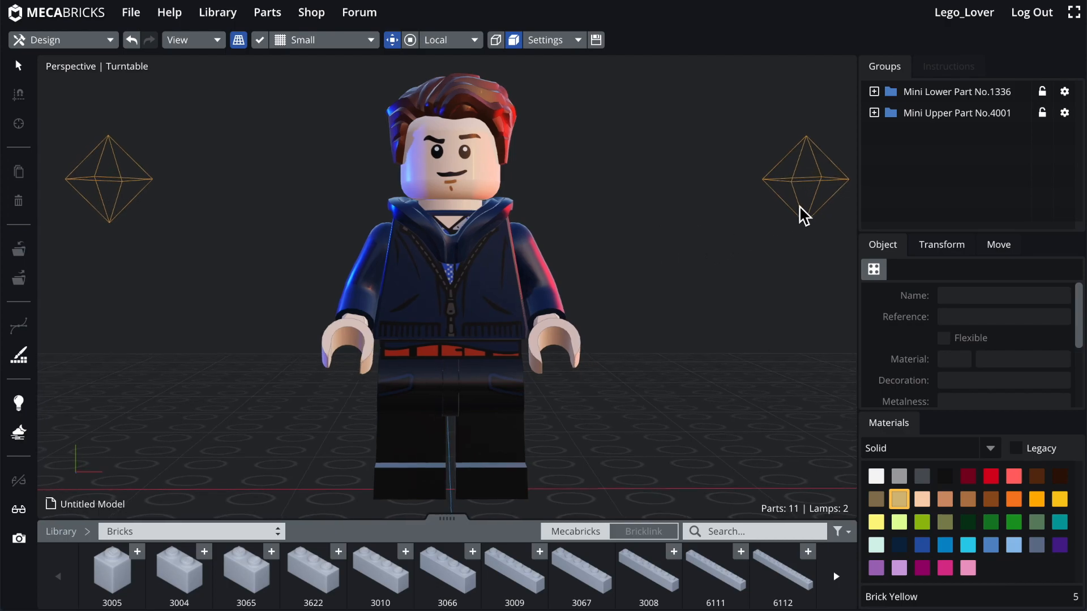
- Delete the red and the blue point lamps from the scene
click(807, 182)
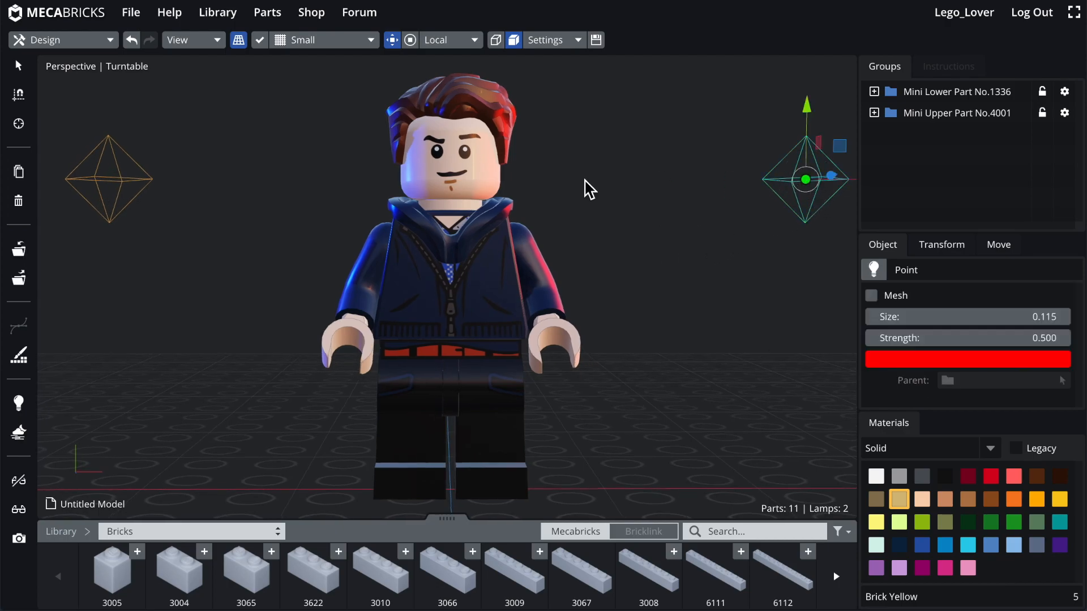
click(121, 177)
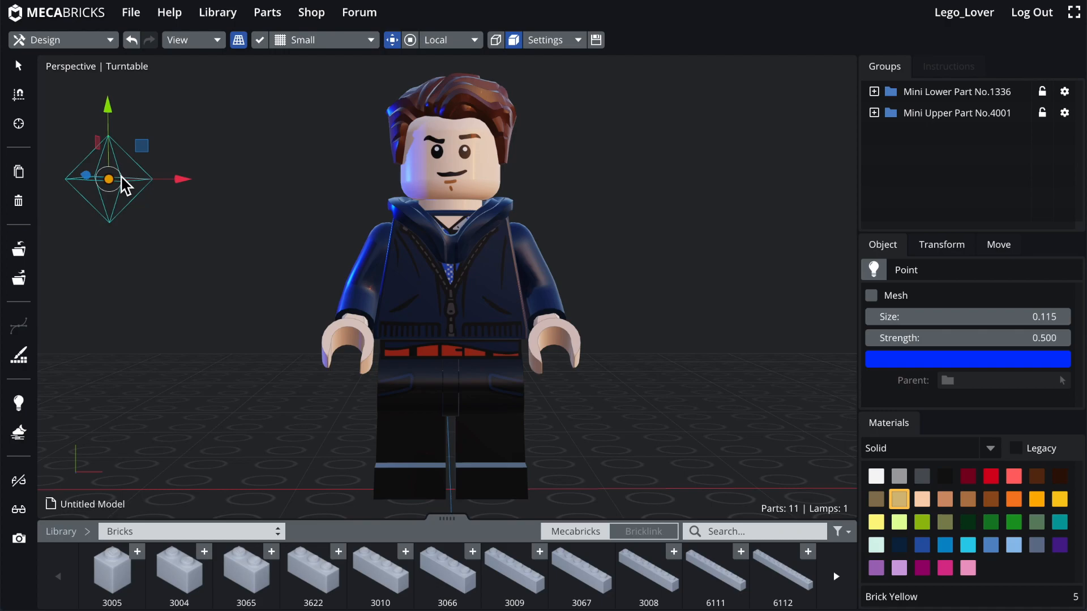
key(Delete)
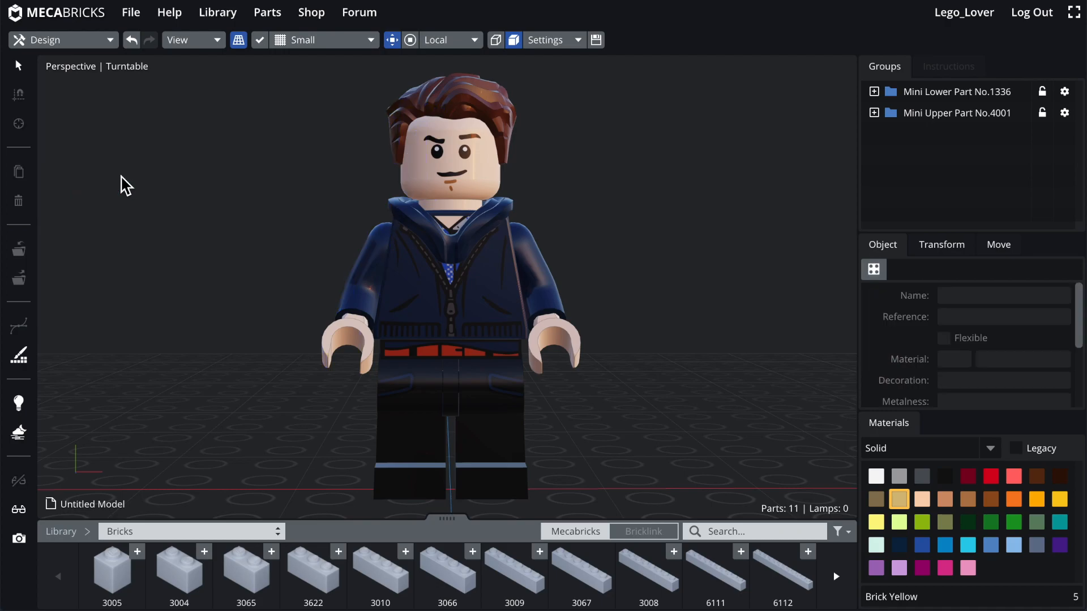
- Add a sun lamp and move it above and to one side of the minifigure
scroll(183, 218, down, 5)
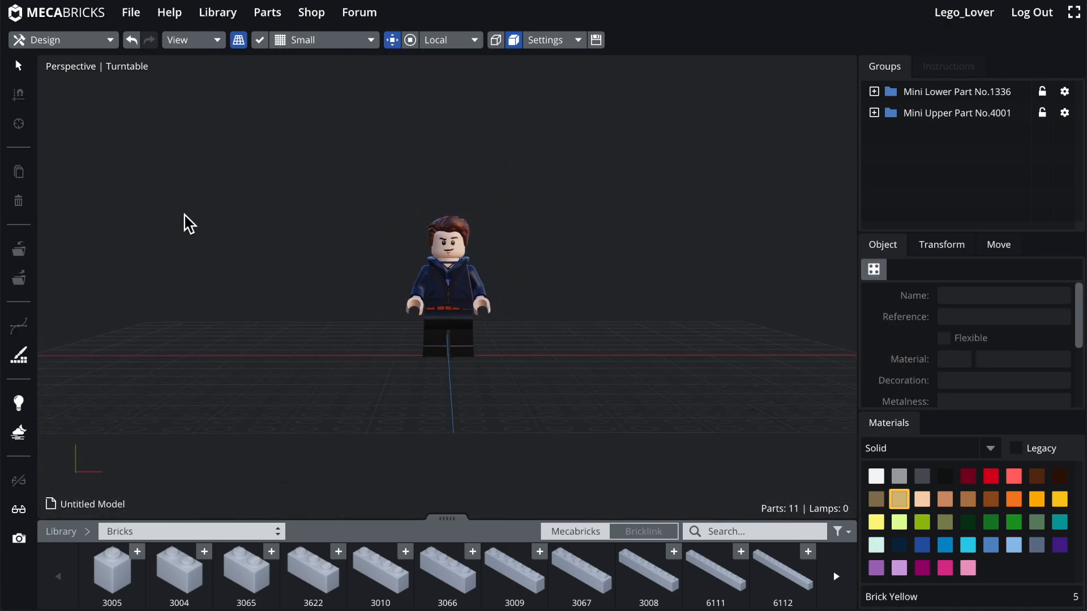
key(l)
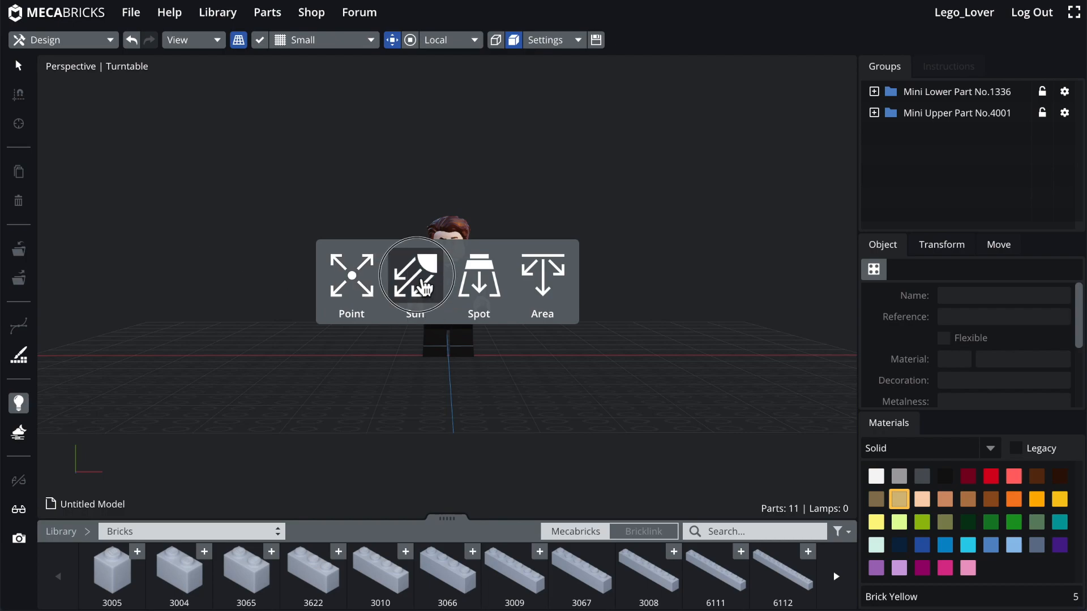
click(634, 266)
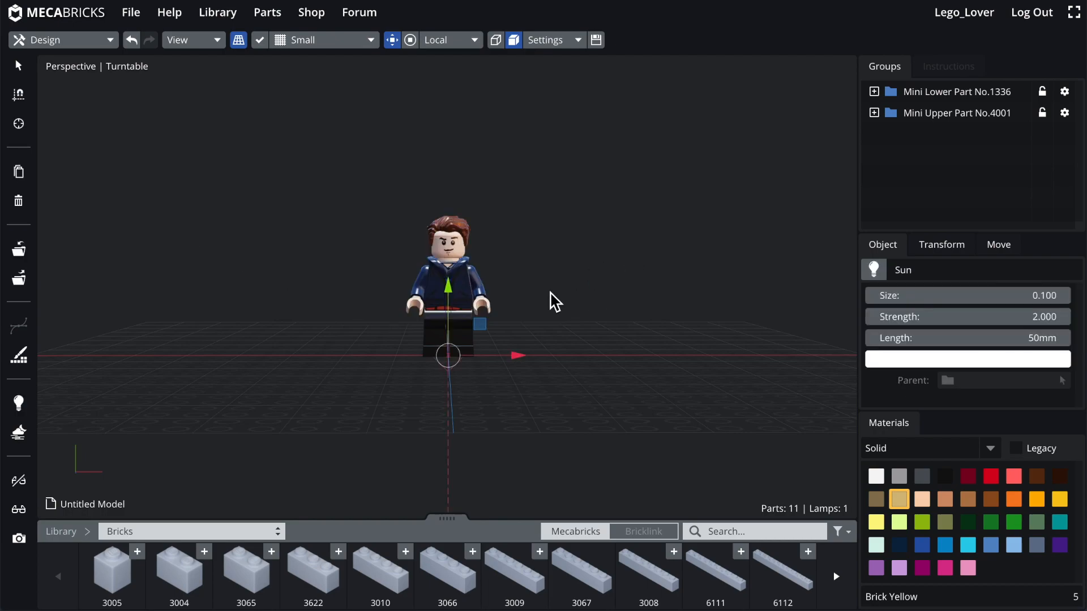
drag(448, 289, 471, 92)
drag(505, 150, 654, 171)
- Rotate the sun lamp so its light points diagonally down towards the minifigure
key(r)
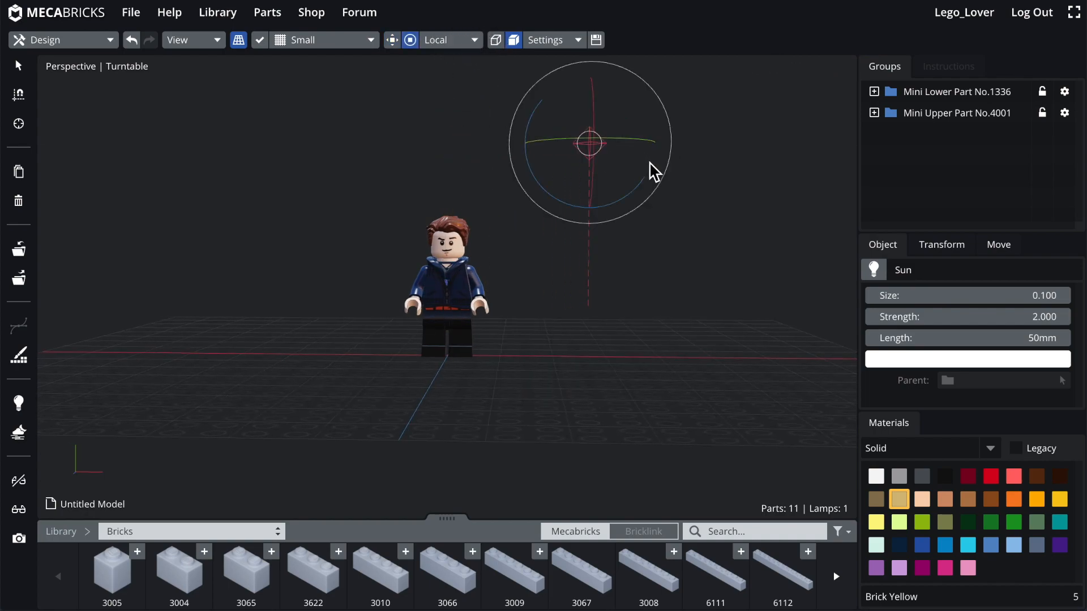
drag(783, 243, 778, 243)
drag(644, 189, 658, 300)
click(877, 362)
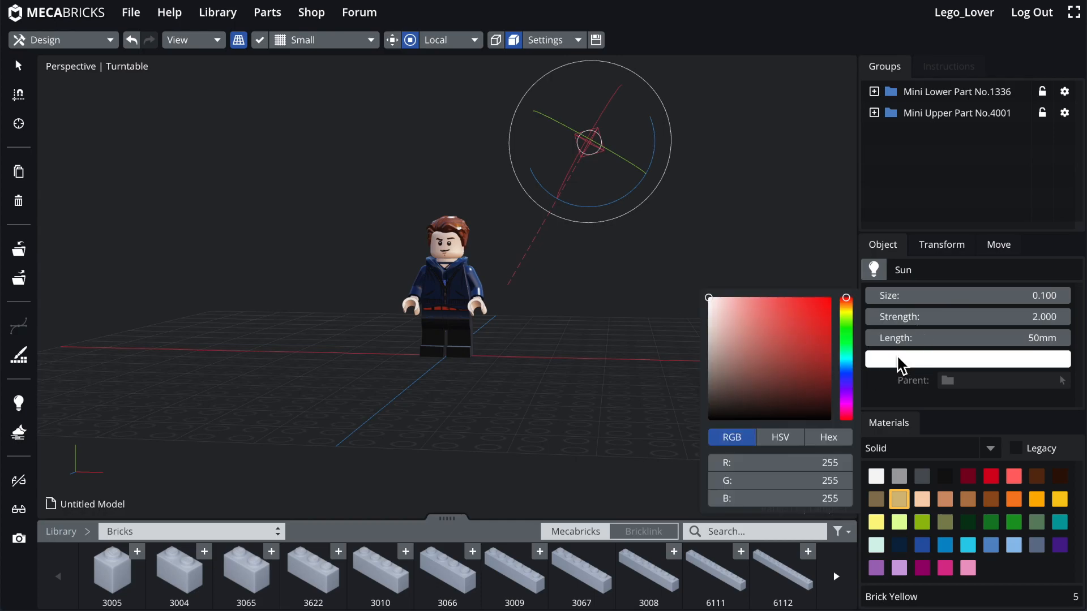
mouse_move(755, 378)
mouse_down()
mouse_move(728, 408)
mouse_move(796, 317)
mouse_move(864, 270)
mouse_move(637, 275)
mouse_up()
click(814, 271)
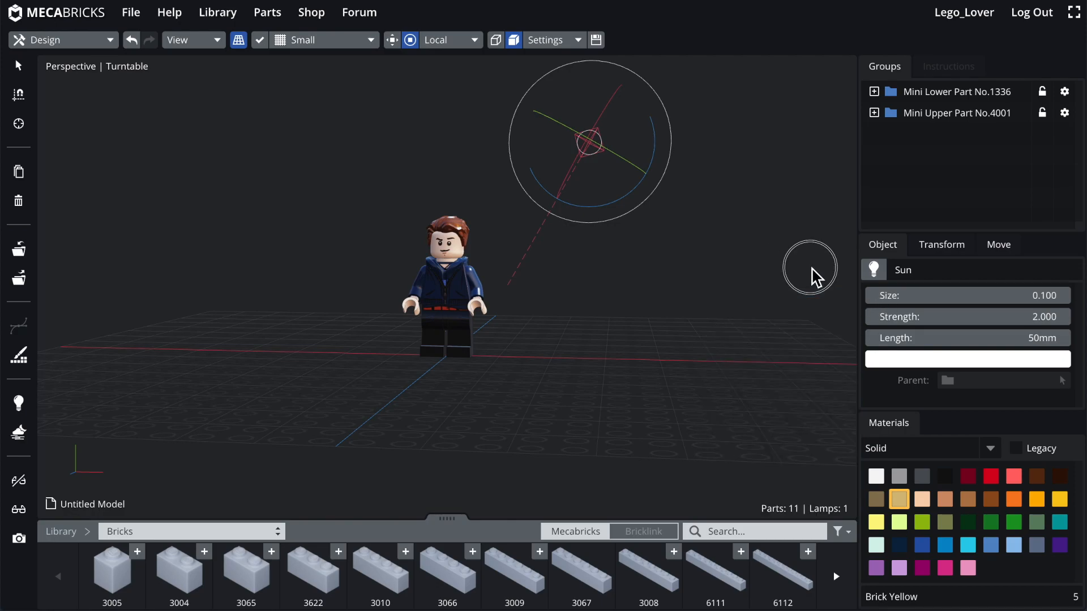
- Set the sun lamp's strength to 1.5 and its length to 72 mm
click(933, 322)
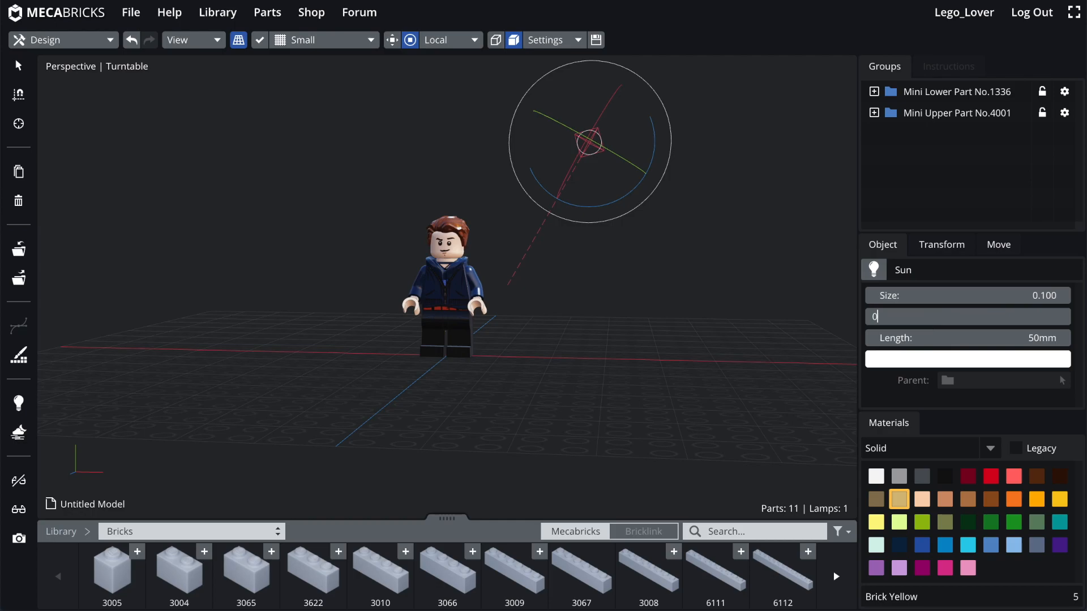
text(1.5)
key(Return)
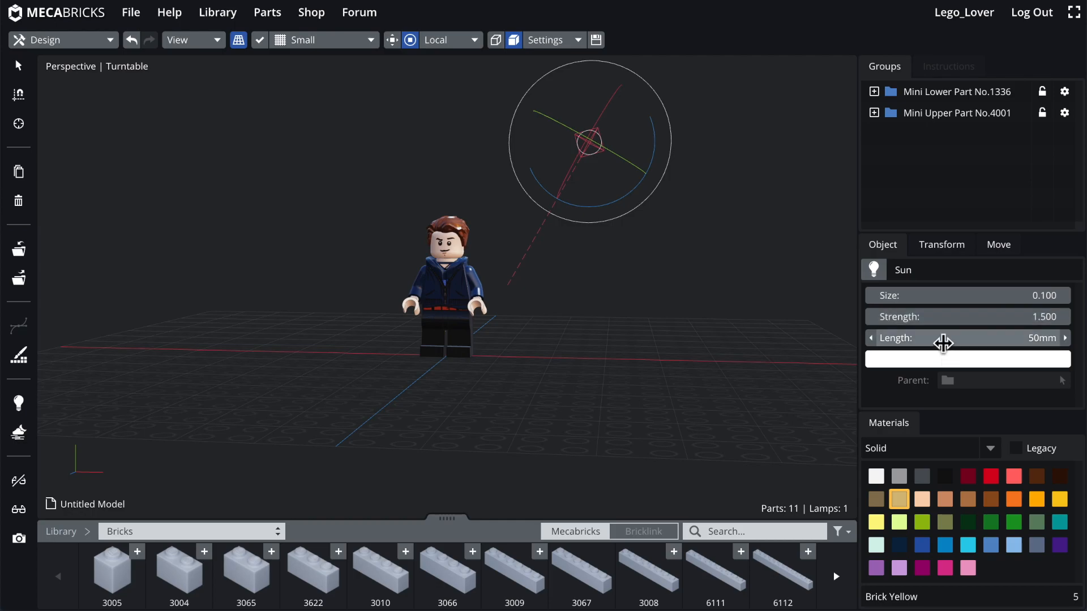
drag(980, 346, 961, 346)
click(695, 313)
- Examine the sun lamp's lighting and shadow on the minifigure from the front and the side, up close and from afar
scroll(717, 306, up, 5)
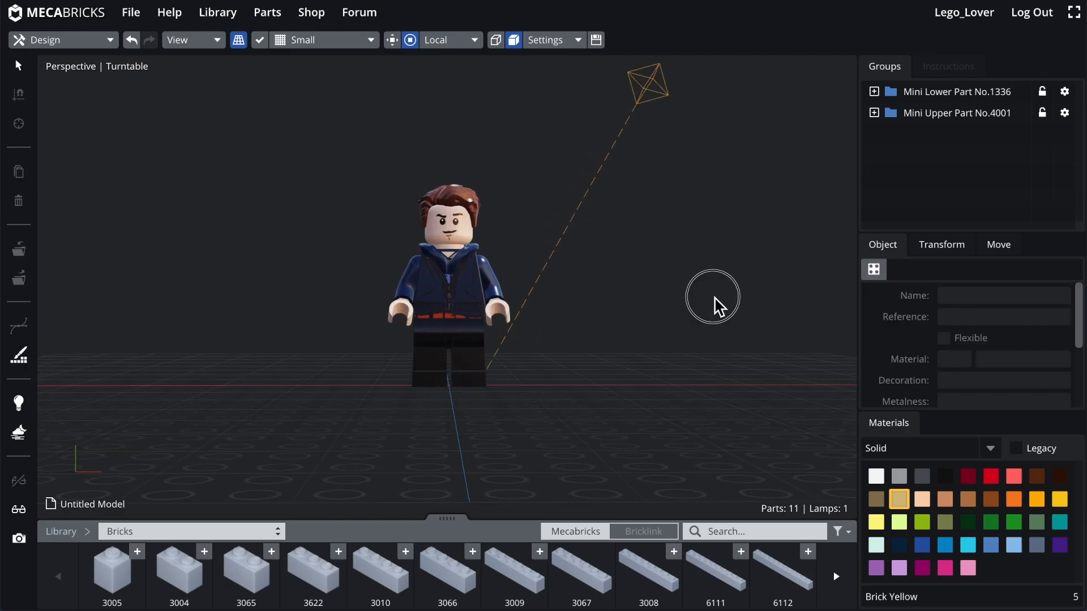
scroll(715, 307, up, 2)
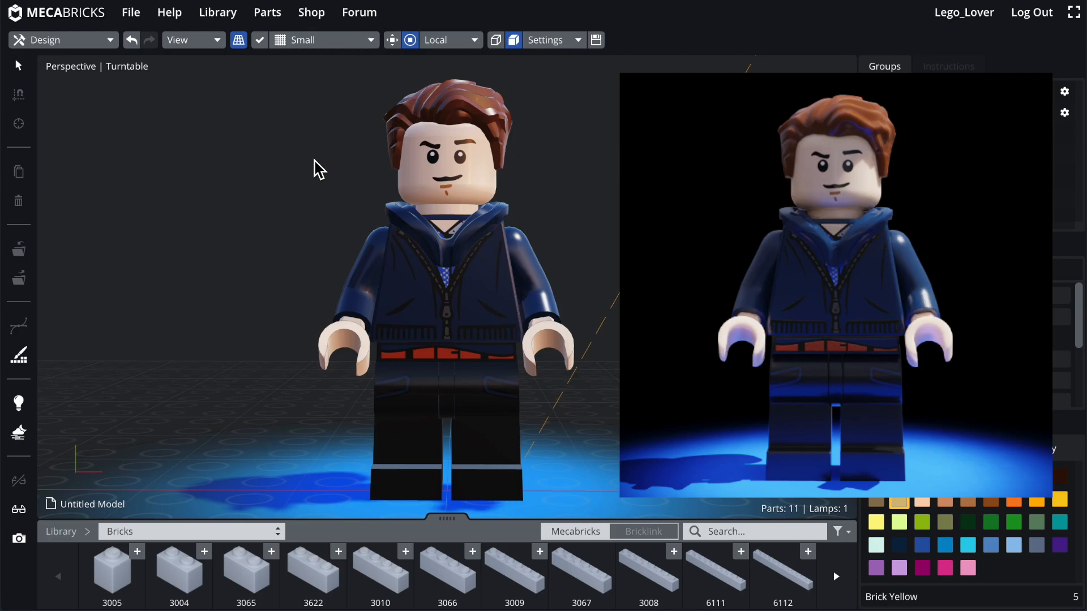
scroll(314, 161, down, 5)
scroll(314, 161, up, 6)
scroll(314, 161, down, 6)
drag(289, 345, 332, 344)
scroll(332, 344, up, 4)
right_drag(333, 343, 431, 217)
scroll(349, 276, up, 5)
right_drag(348, 277, 359, 250)
drag(249, 251, 171, 274)
scroll(184, 272, down, 5)
right_drag(276, 261, 285, 312)
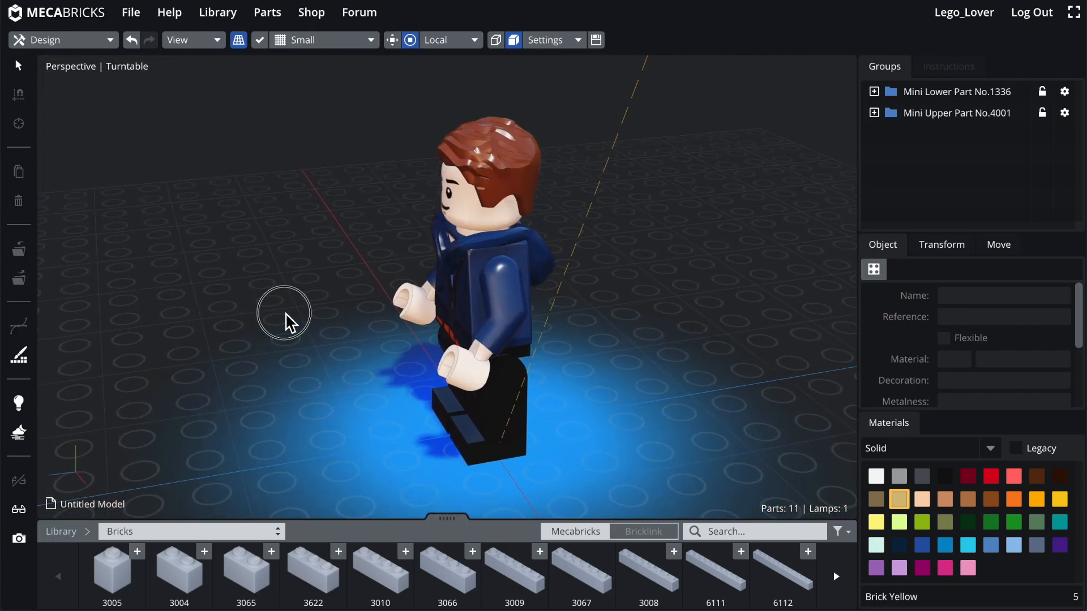
drag(284, 312, 453, 288)
right_drag(326, 330, 286, 352)
scroll(286, 351, down, 5)
- Remove the sun lamp from the scene
click(645, 79)
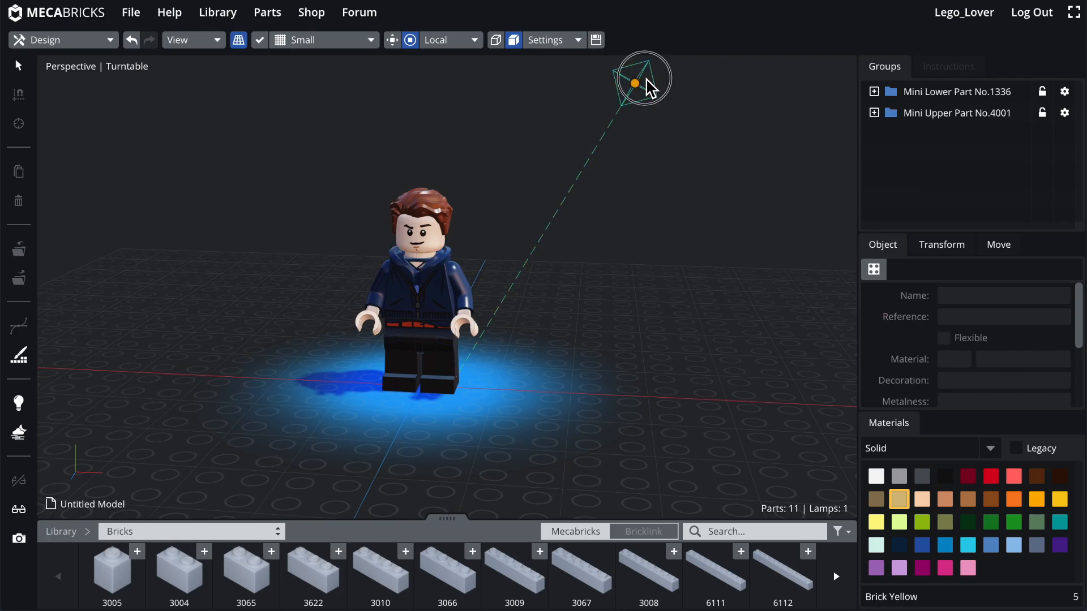
scroll(696, 213, down, 3)
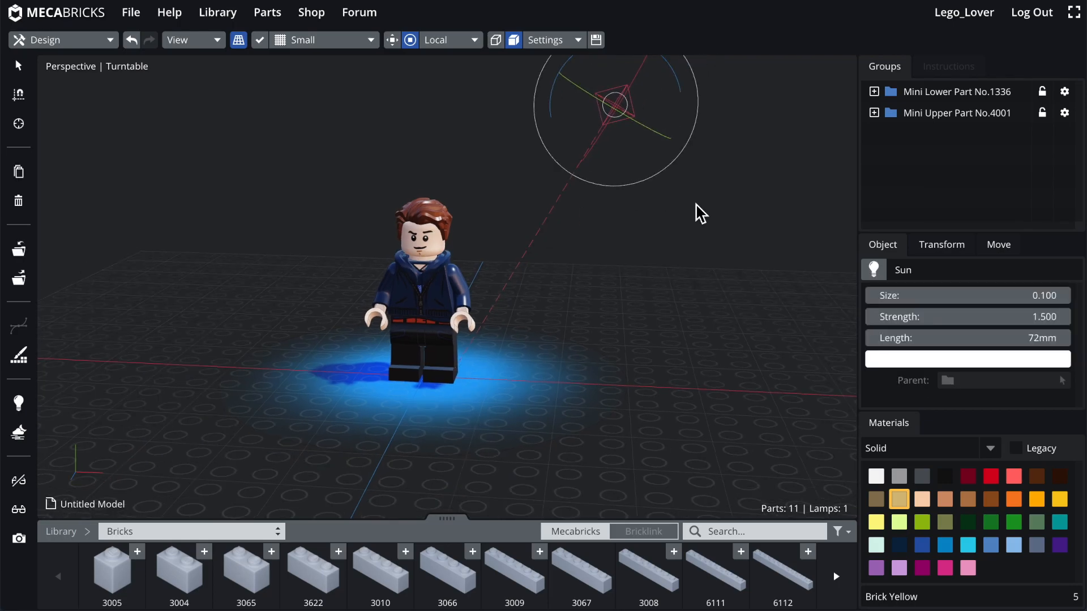
mouse_move(540, 97)
mouse_down()
mouse_move(504, 105)
mouse_move(498, 146)
mouse_move(515, 176)
mouse_move(505, 137)
mouse_move(517, 97)
mouse_move(542, 90)
mouse_up()
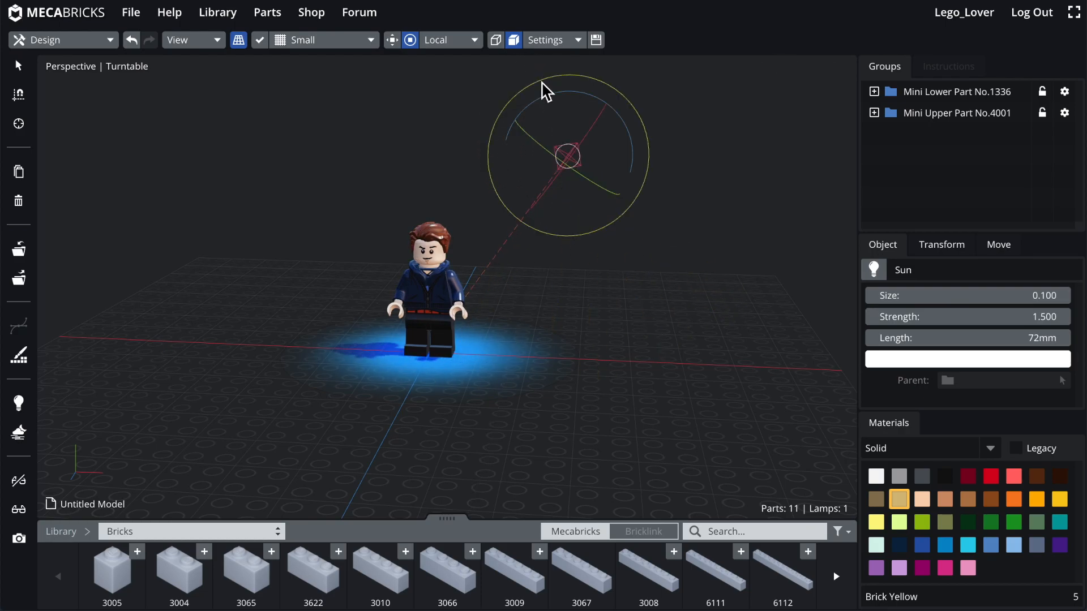
click(655, 347)
scroll(657, 348, up, 3)
key(ctrl+z)
drag(674, 339, 774, 251)
right_drag(775, 251, 445, 453)
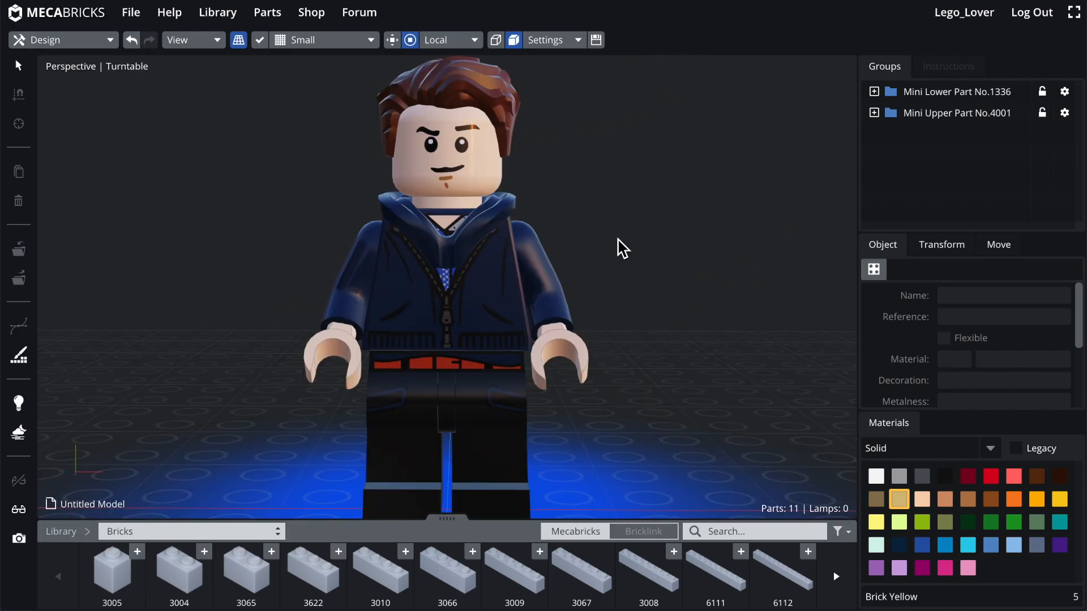
- Add a spot lamp and raise it high above the minifigure so its cone shines down on the figure
scroll(618, 240, down, 10)
key(l)
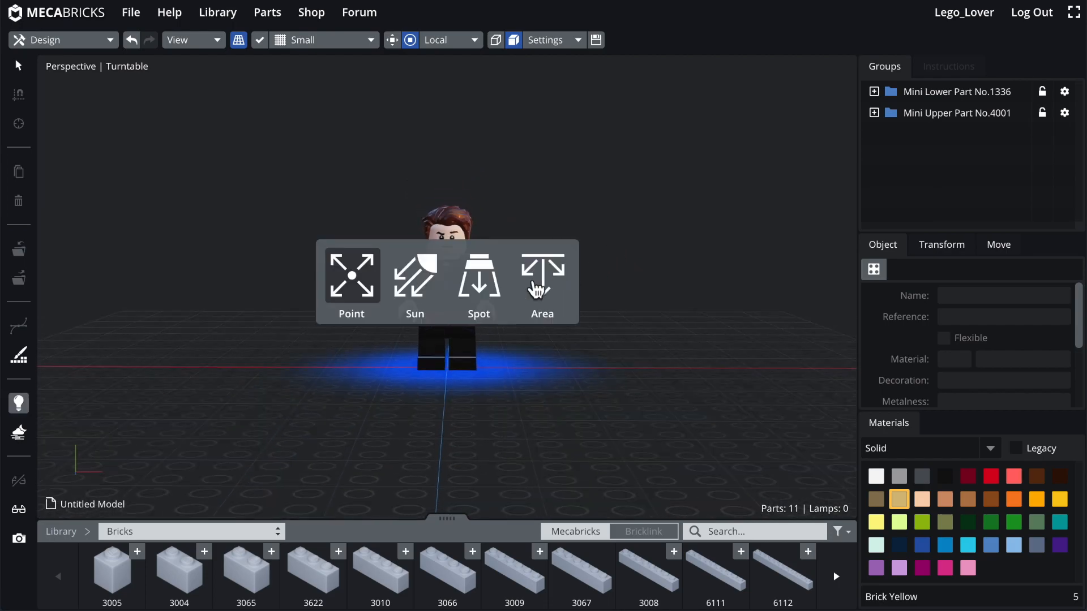
click(479, 295)
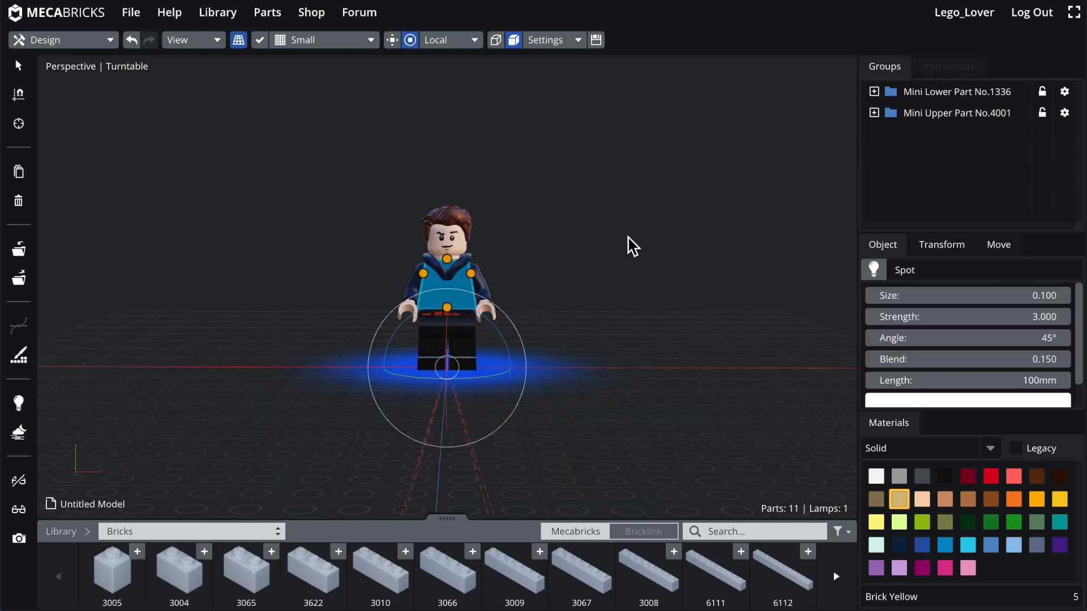
scroll(629, 240, down, 6)
key(g)
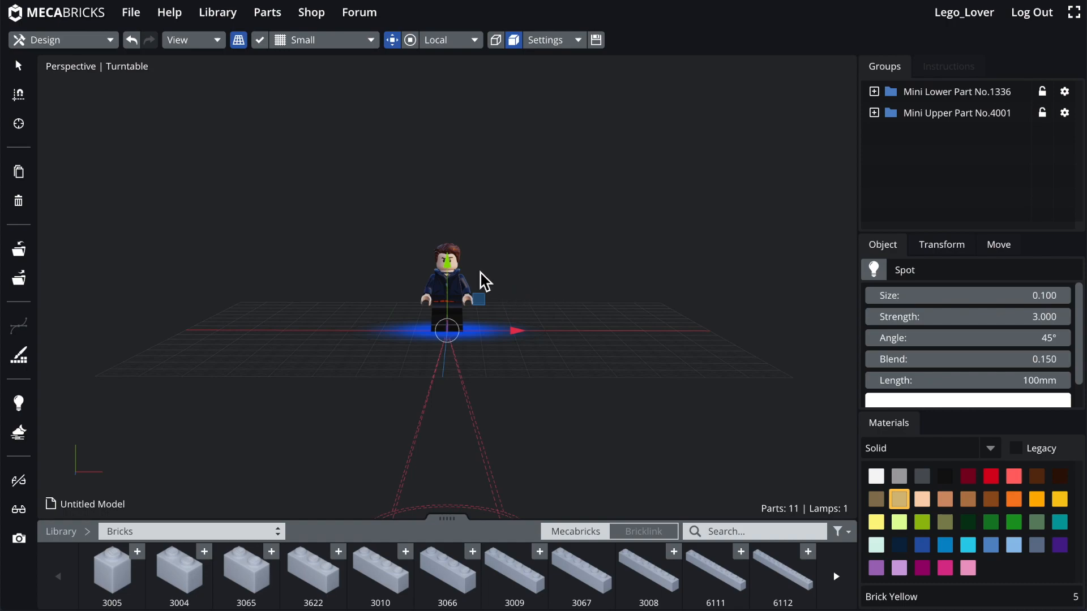
drag(501, 0, 533, 55)
- Change the spot lamp's colour to light blue (RGB 0, 196, 255)
scroll(615, 261, up, 3)
drag(615, 261, 525, 245)
scroll(662, 322, up, 4)
drag(685, 322, 856, 345)
scroll(768, 259, down, 4)
scroll(686, 283, up, 4)
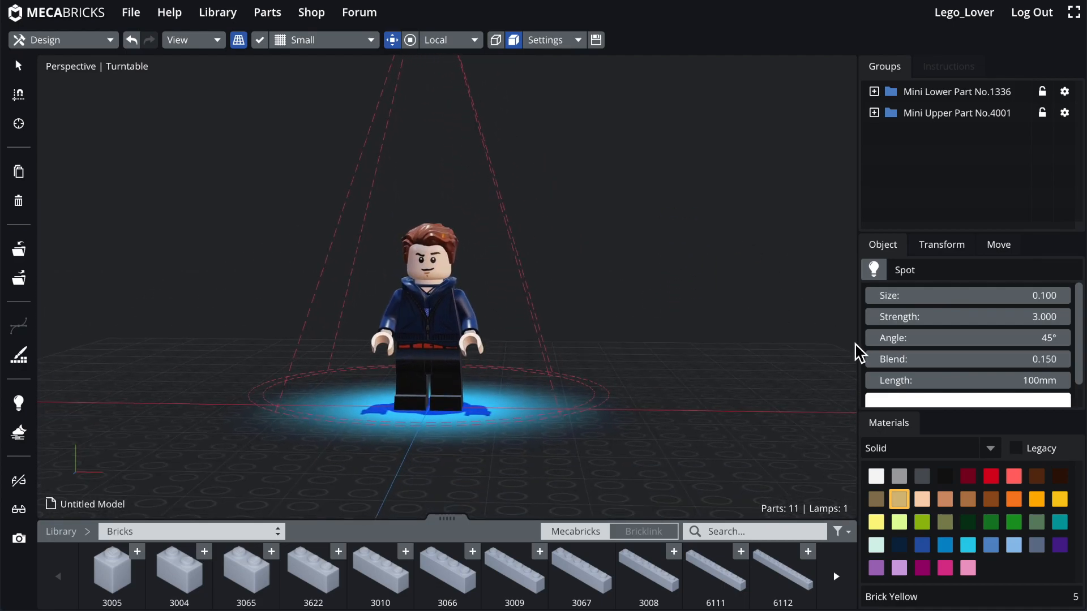
click(896, 403)
click(846, 406)
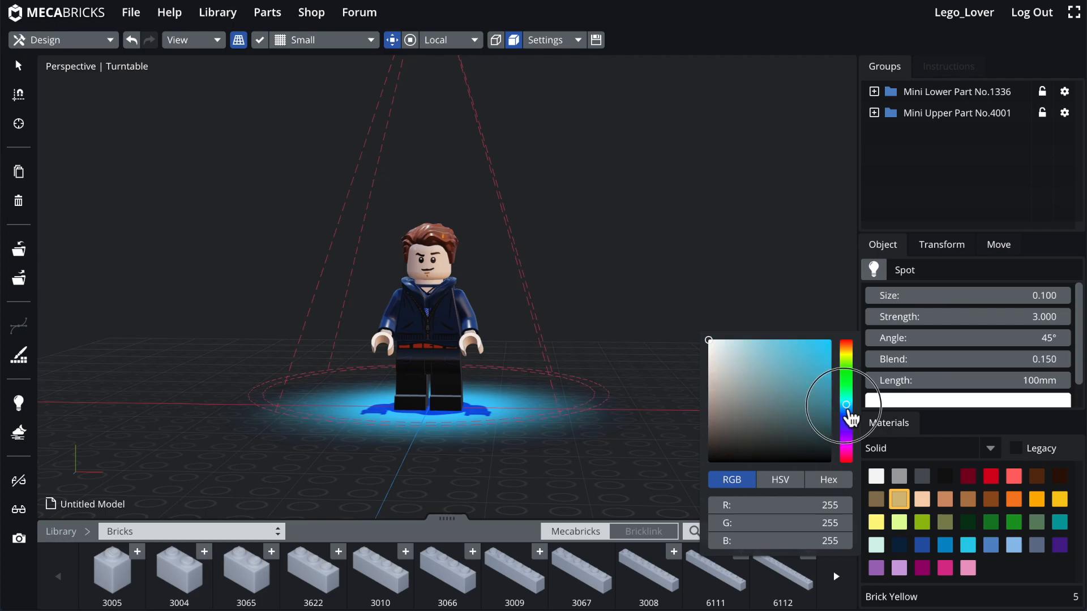
drag(822, 381, 840, 339)
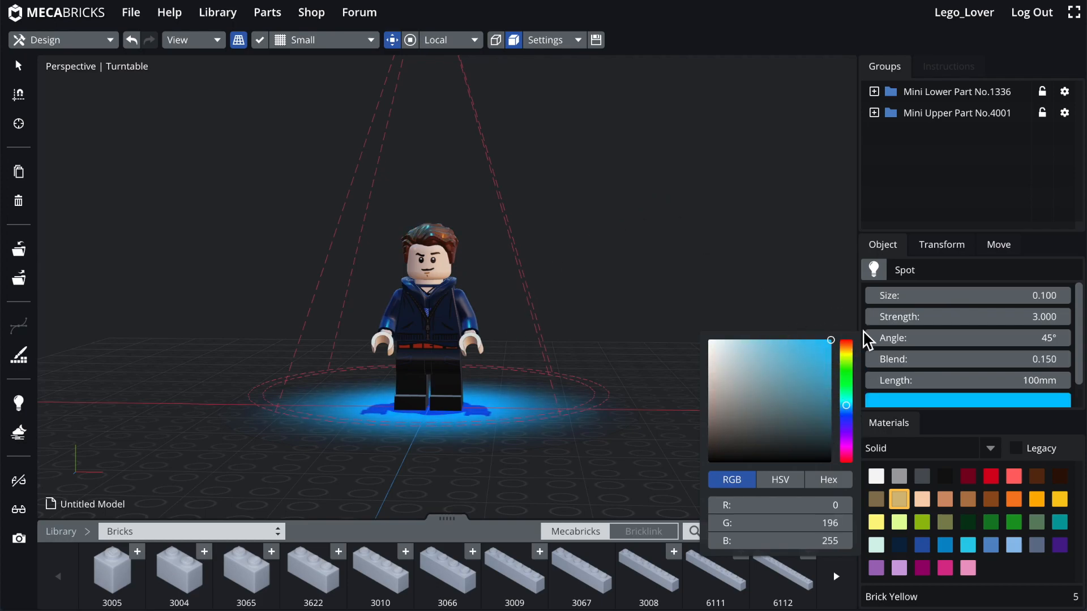
- Set the spot lamp's angle to 55° and its blend to 0.370, and view the wider cone around the minifigure
drag(941, 334, 753, 373)
drag(924, 359, 971, 368)
drag(606, 254, 719, 248)
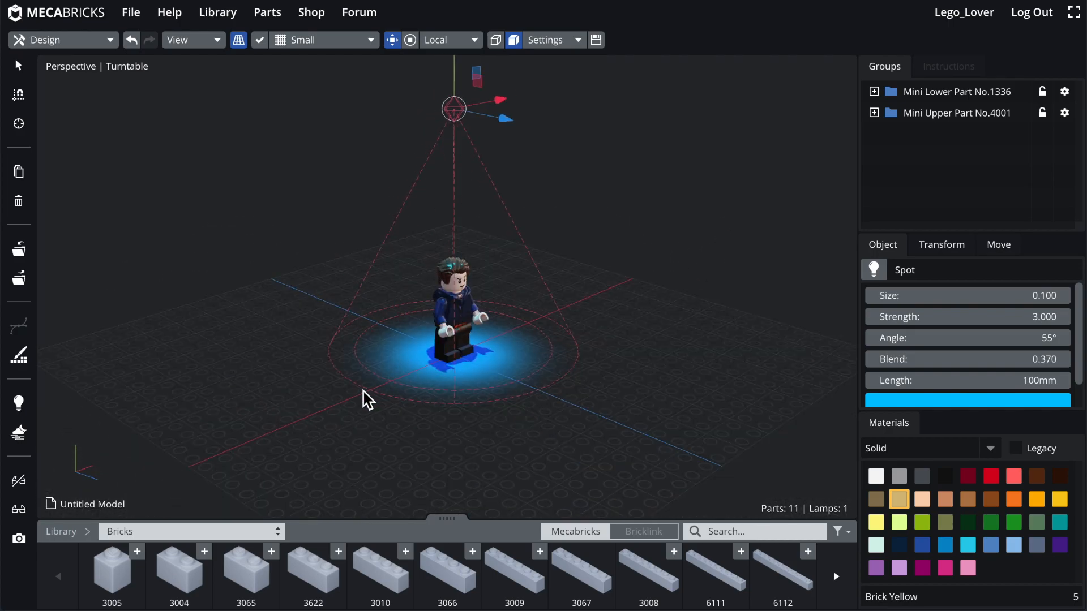
drag(665, 362, 629, 343)
scroll(629, 343, up, 5)
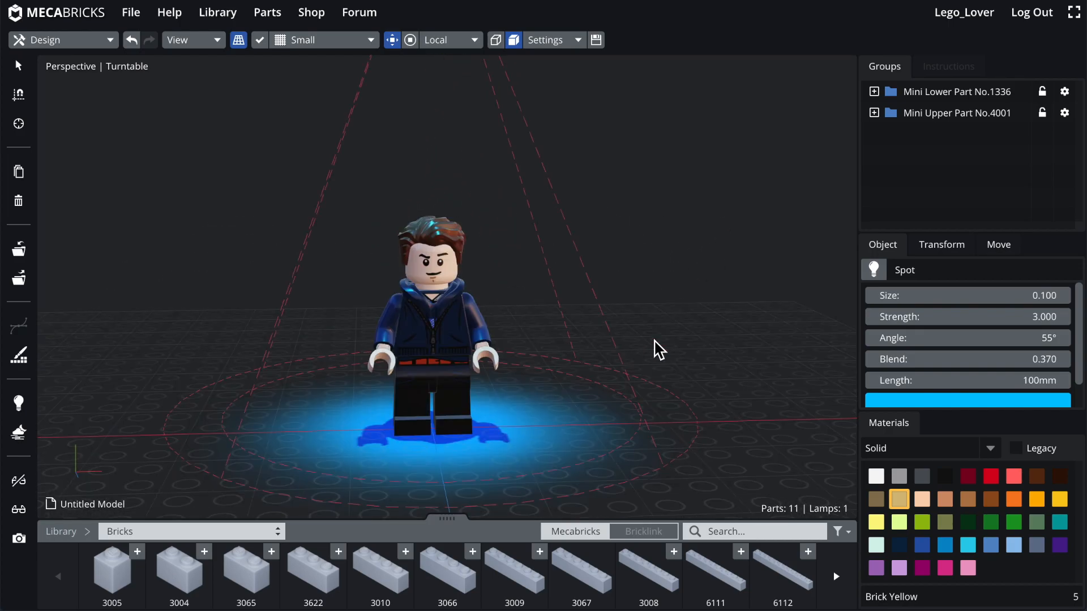
- Set the spot lamp's strength to 2.5 and its size to 0.082
drag(977, 323, 977, 327)
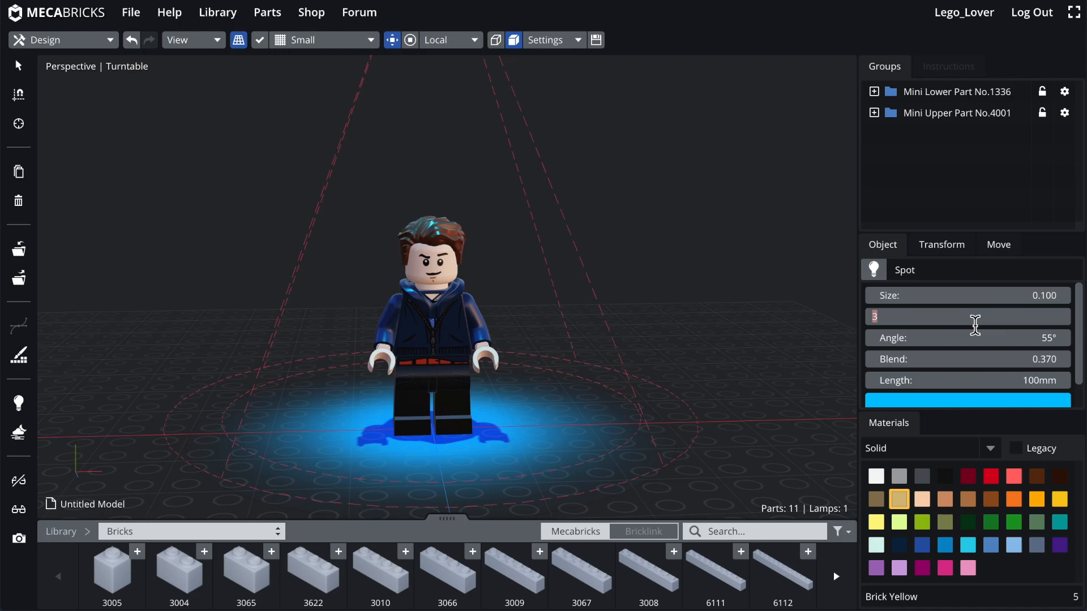
key(Return)
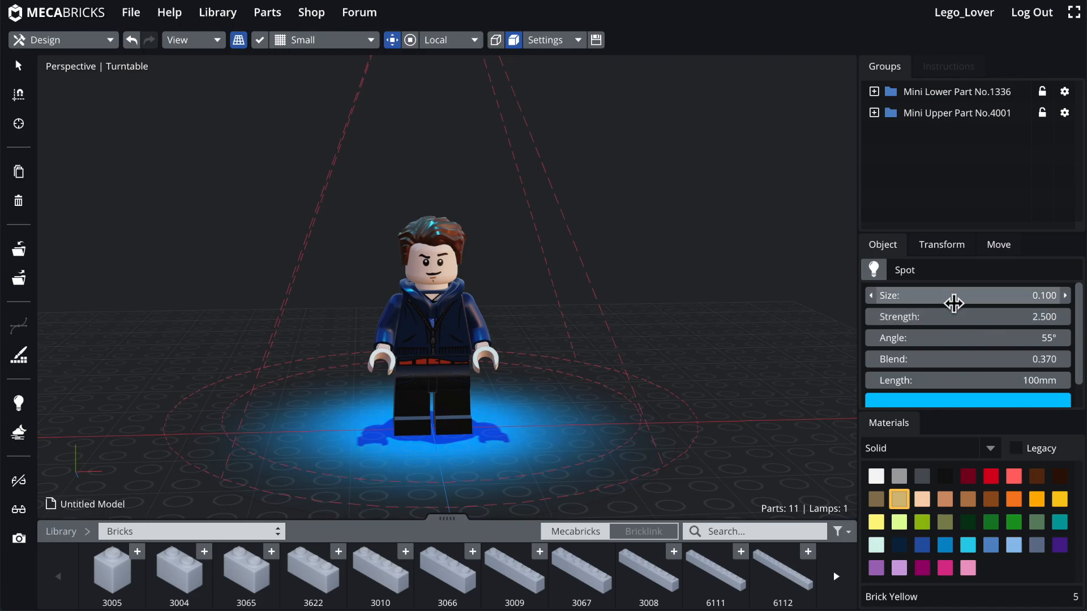
scroll(674, 243, down, 3)
drag(919, 296, 909, 300)
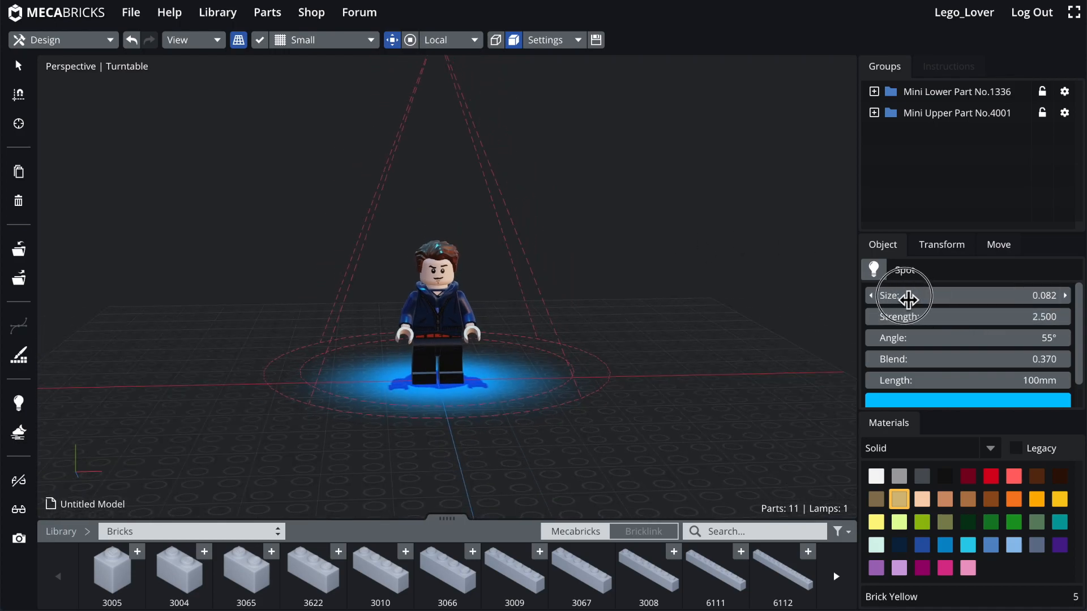
- Shorten the spot lamp's length and lower the lamp to just above the minifigure's head
scroll(694, 260, down, 3)
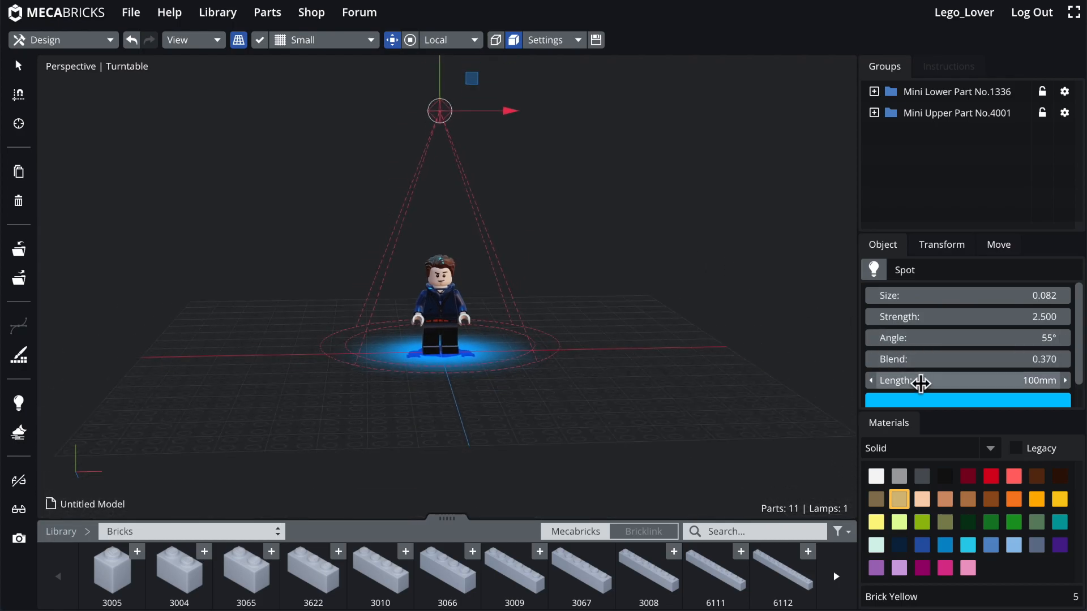
drag(921, 383, 888, 398)
drag(447, 67, 451, 226)
click(595, 280)
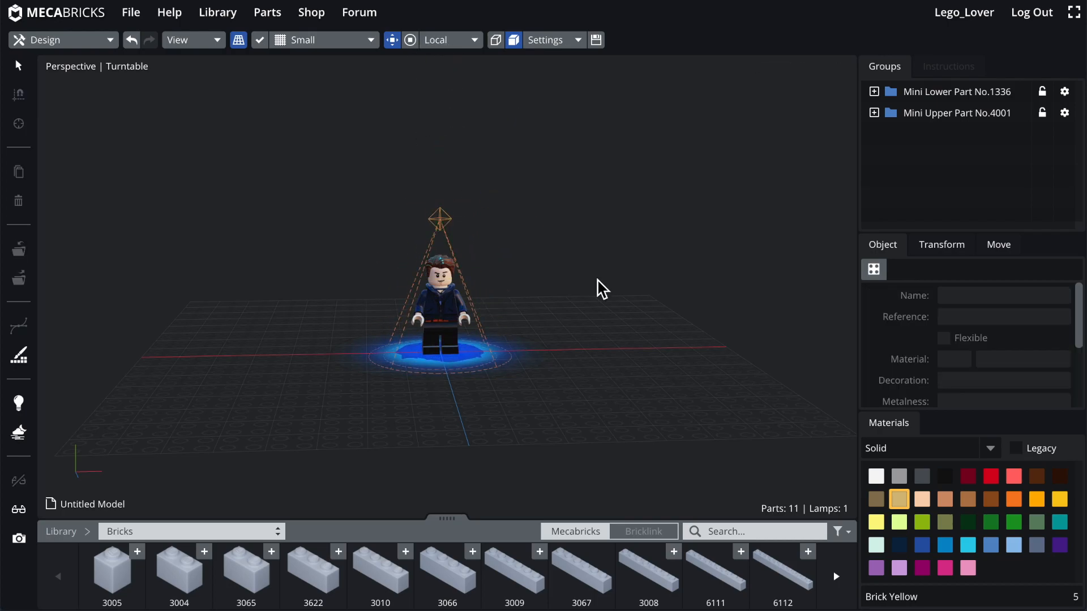
- Examine the spot lamp's light on the minifigure from the front, from the full figure to a close-up of the head
scroll(597, 282, up, 5)
middle_drag(581, 266, 587, 245)
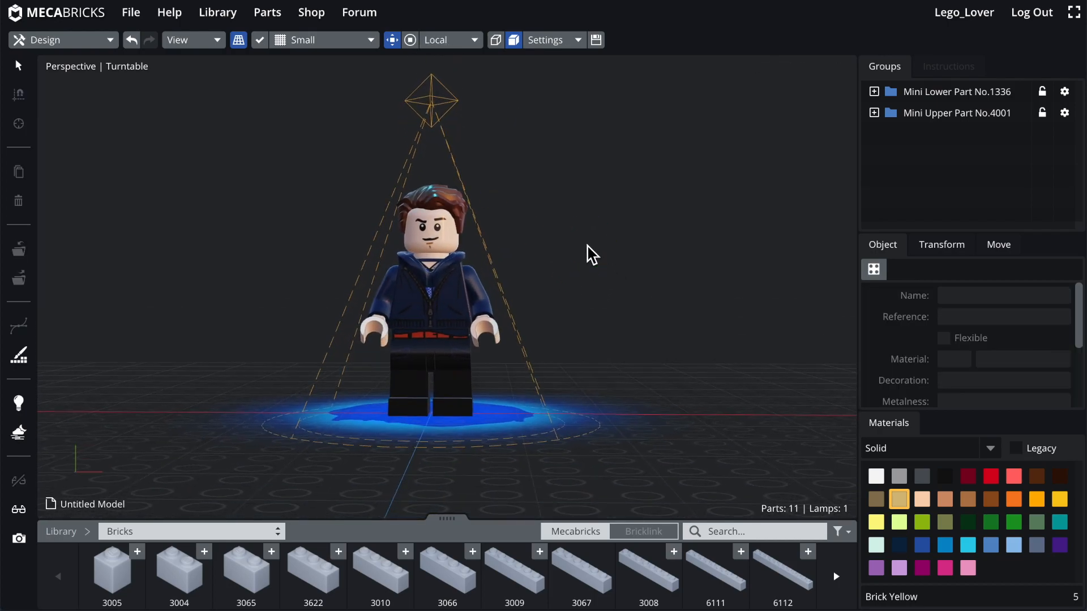
key(1)
scroll(590, 189, up, 4)
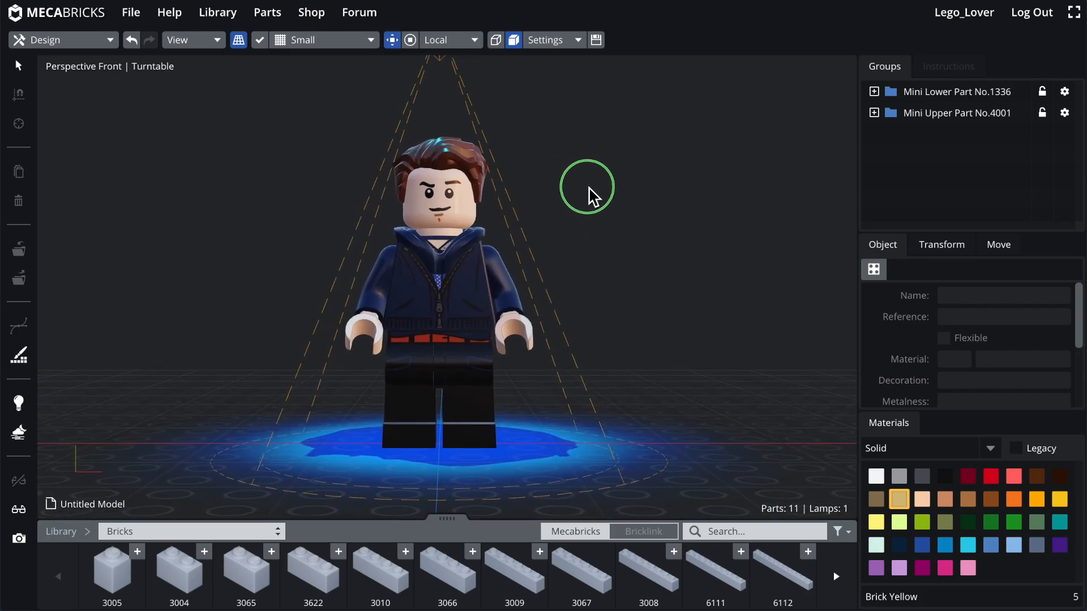
right_drag(585, 191, 572, 158)
drag(571, 156, 572, 160)
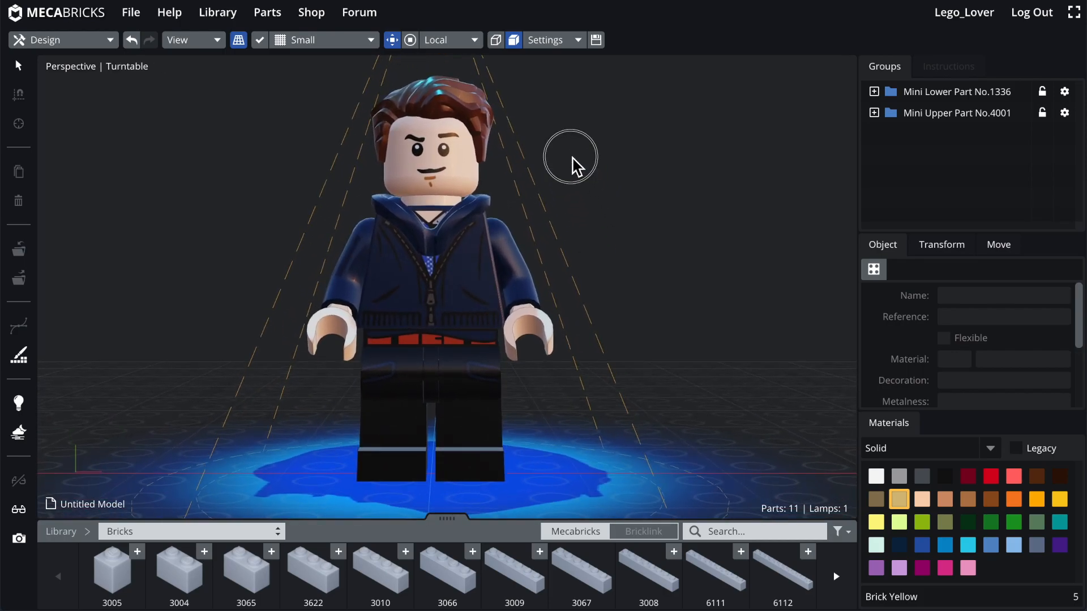
drag(52, 136, 65, 156)
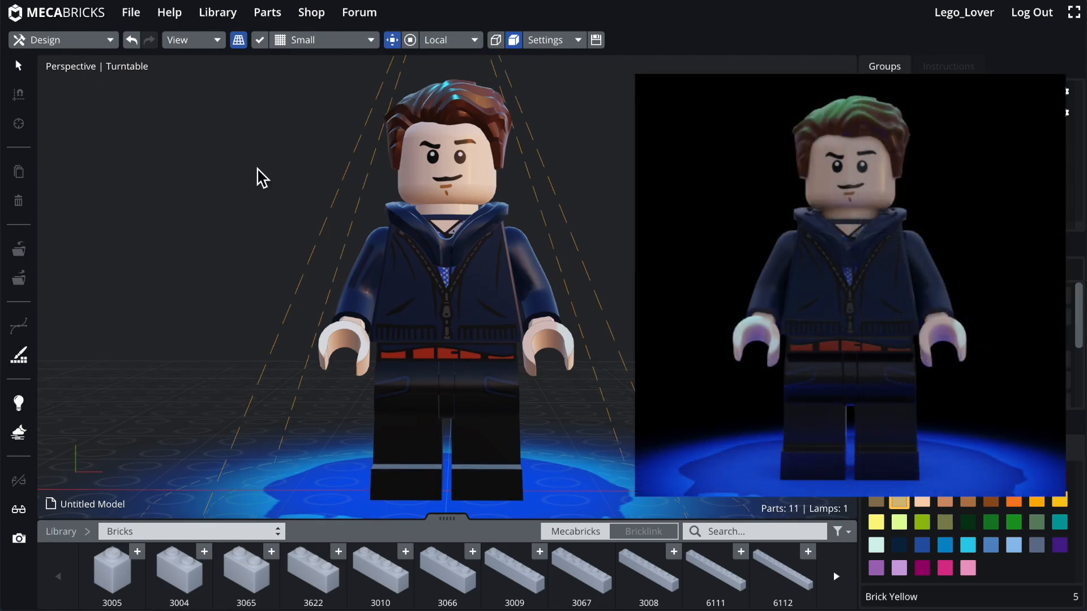
scroll(258, 169, down, 5)
scroll(257, 168, up, 3)
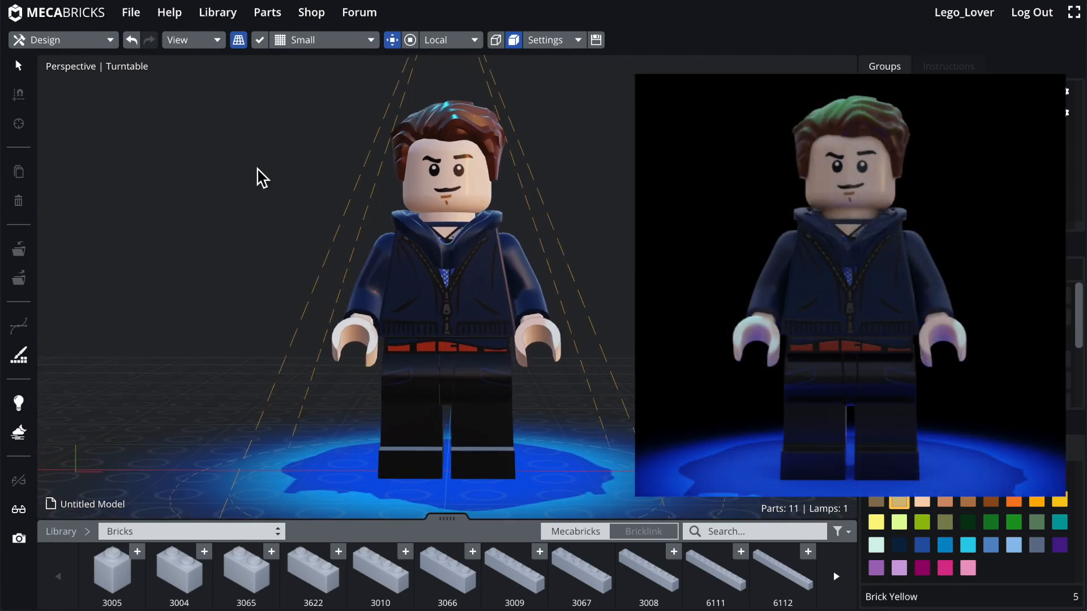
scroll(258, 169, down, 3)
scroll(258, 168, up, 4)
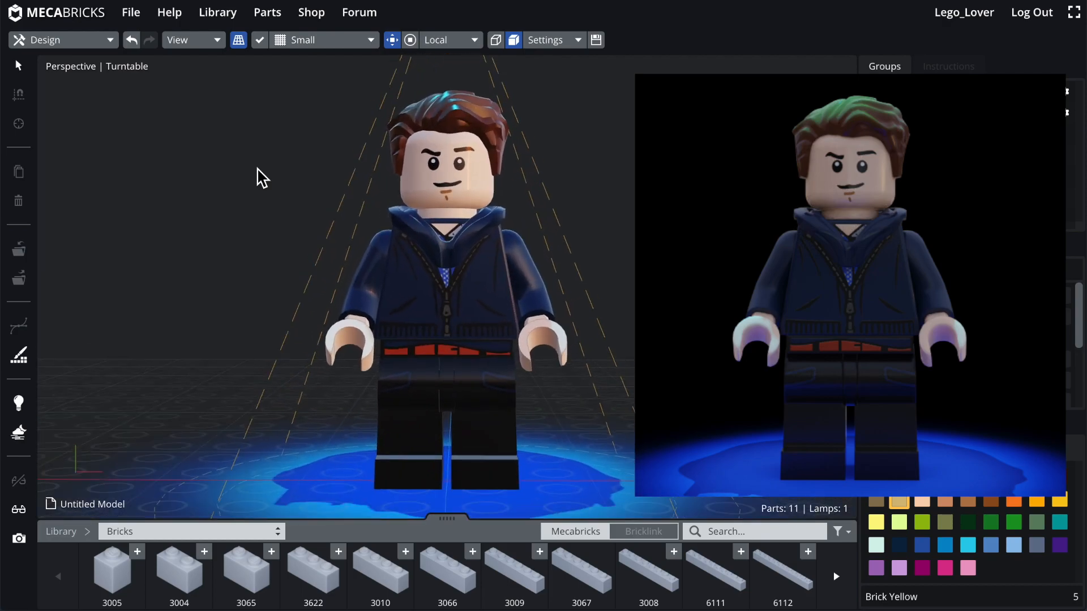
right_drag(257, 168, 258, 301)
scroll(257, 302, up, 5)
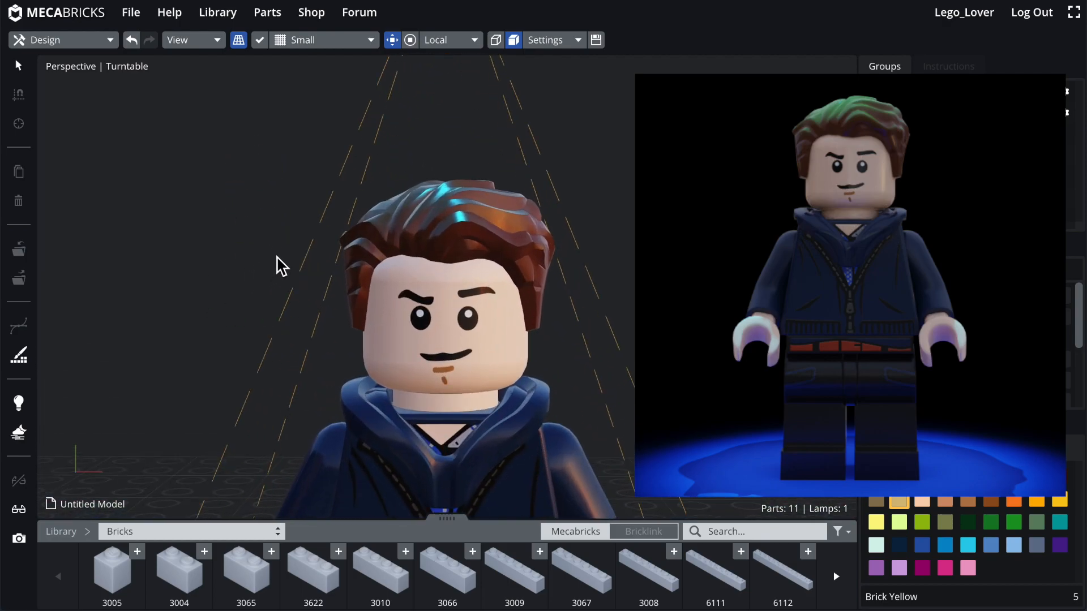
- Examine the spot lamp's light on the minifigure and floor from the front and side, showing the full cone
scroll(608, 203, down, 5)
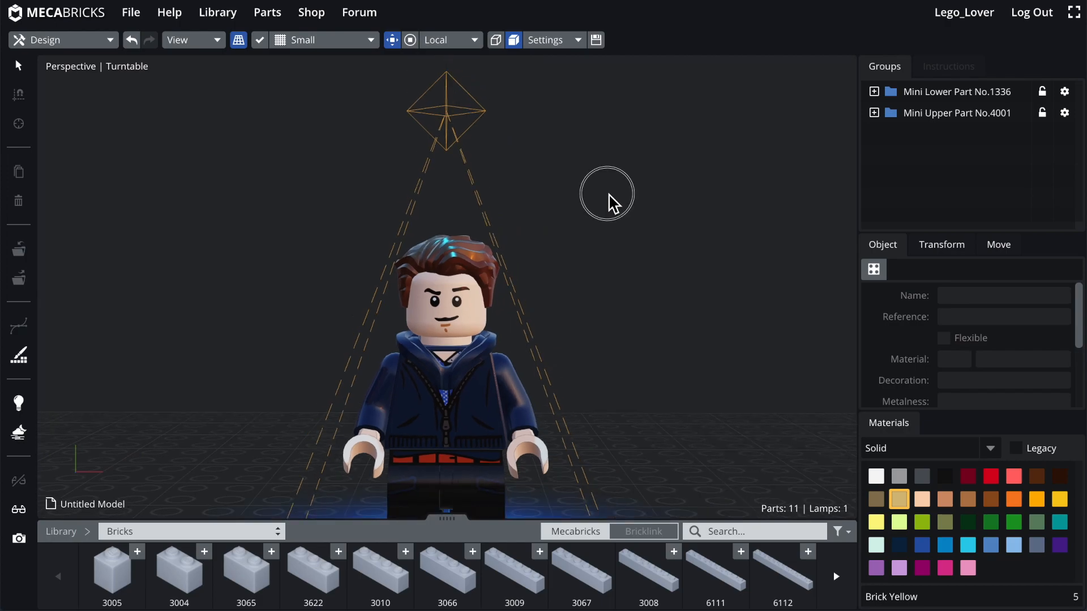
right_drag(478, 226, 478, 162)
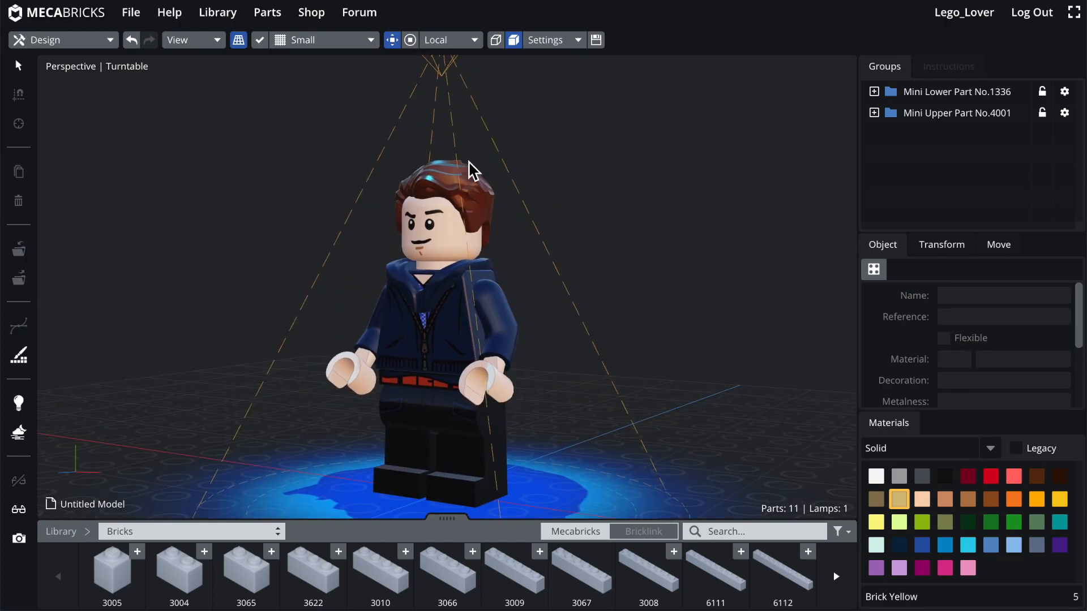
drag(272, 269, 328, 214)
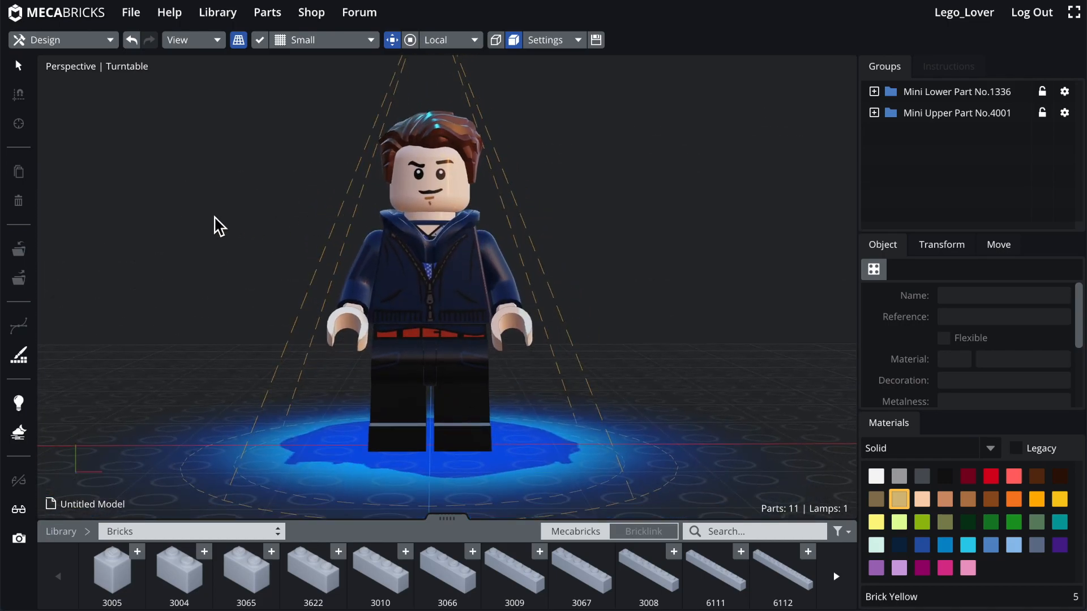
drag(218, 226, 127, 228)
scroll(127, 228, down, 4)
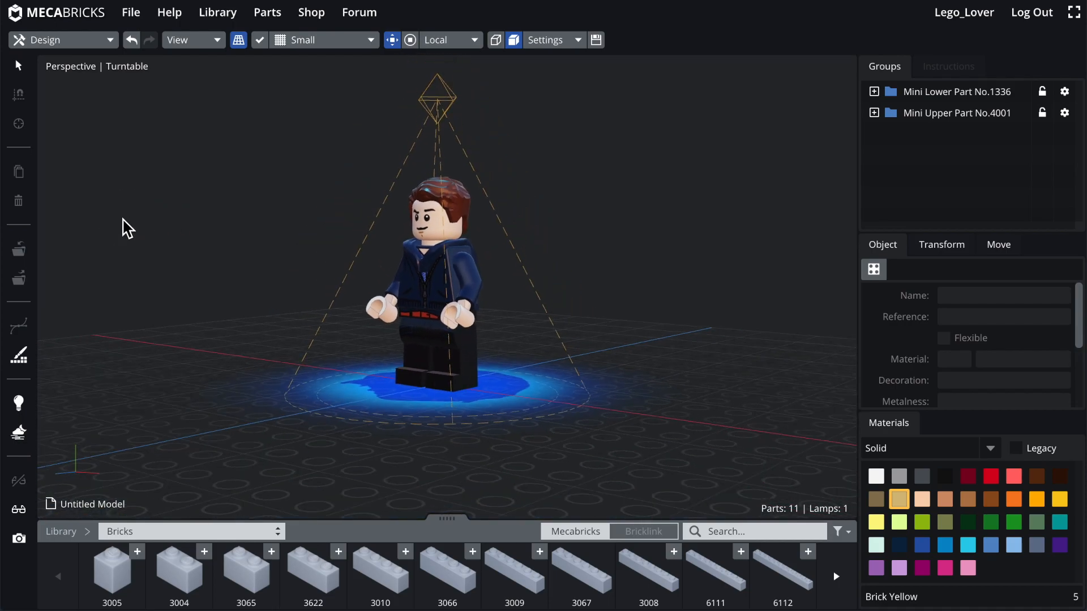
- Try tilting the minifigure together with its spot lamp, and undo the rotation
key(ctrl+a)
key(r)
drag(404, 279, 414, 258)
click(682, 222)
drag(683, 222, 633, 220)
drag(168, 285, 505, 285)
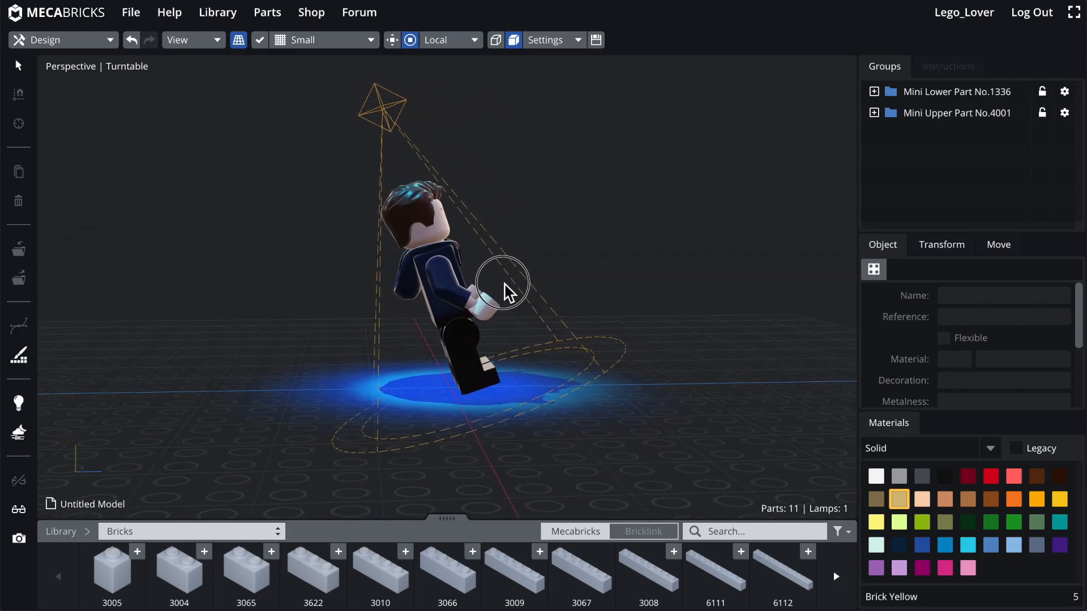
click(374, 120)
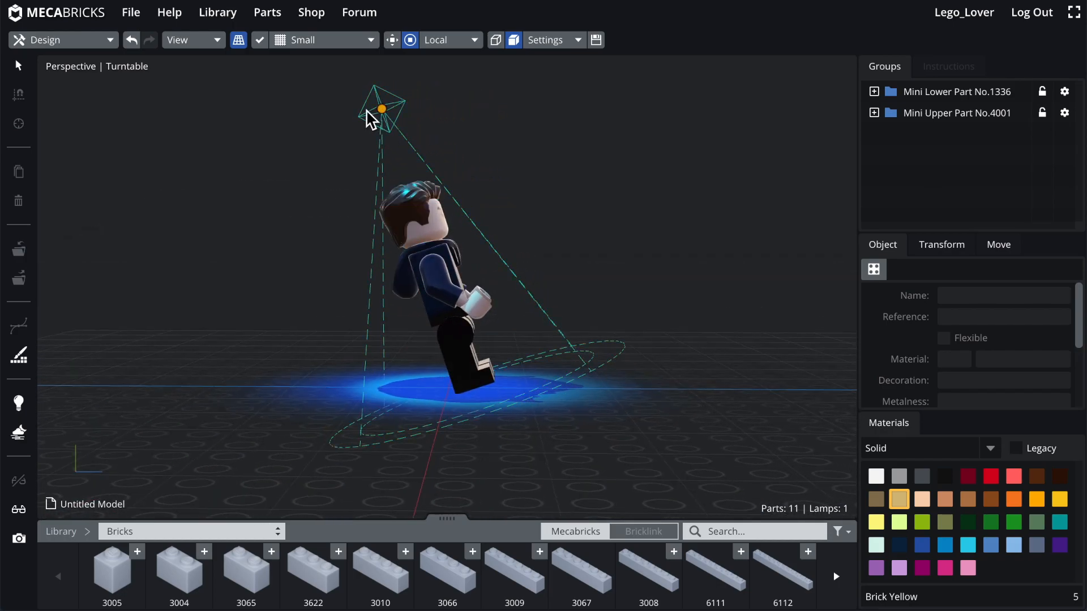
key(ctrl+z)
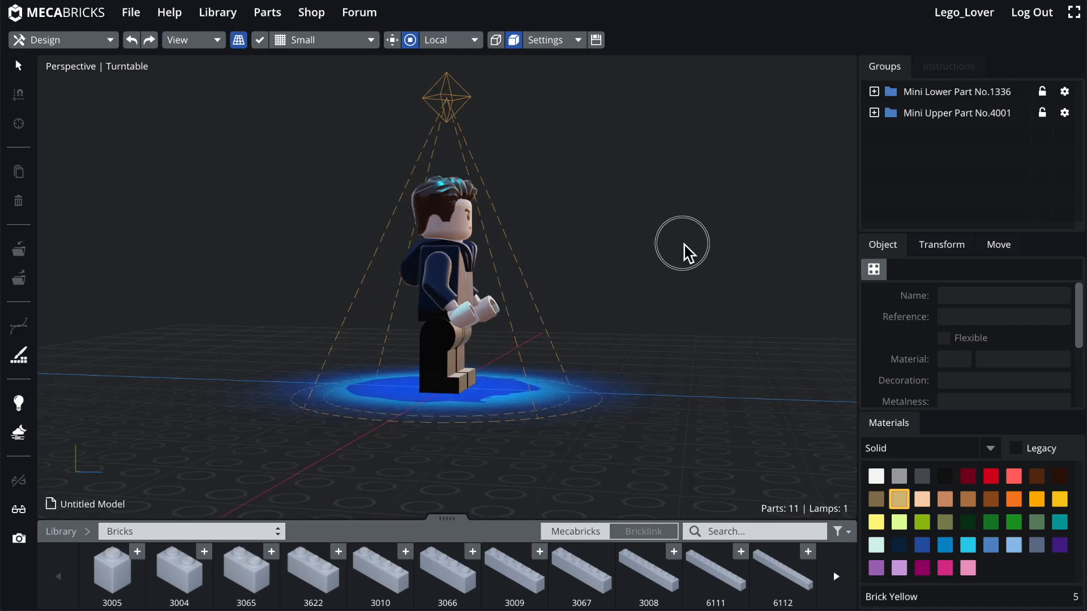
- Delete the spot lamp above the minifigure
scroll(551, 240, up, 5)
scroll(532, 201, down, 7)
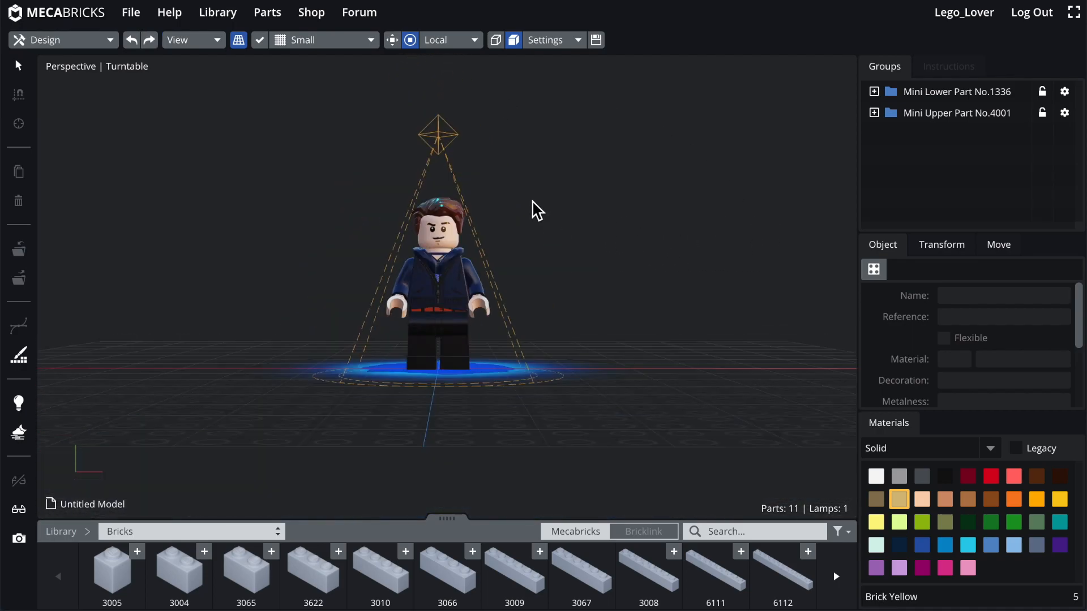
click(437, 135)
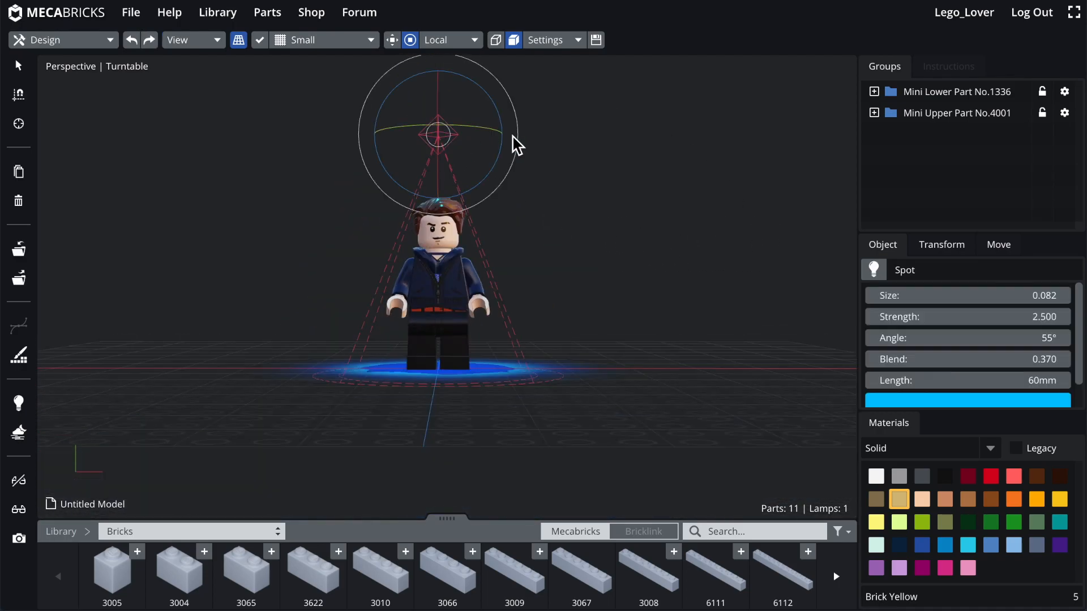
key(Delete)
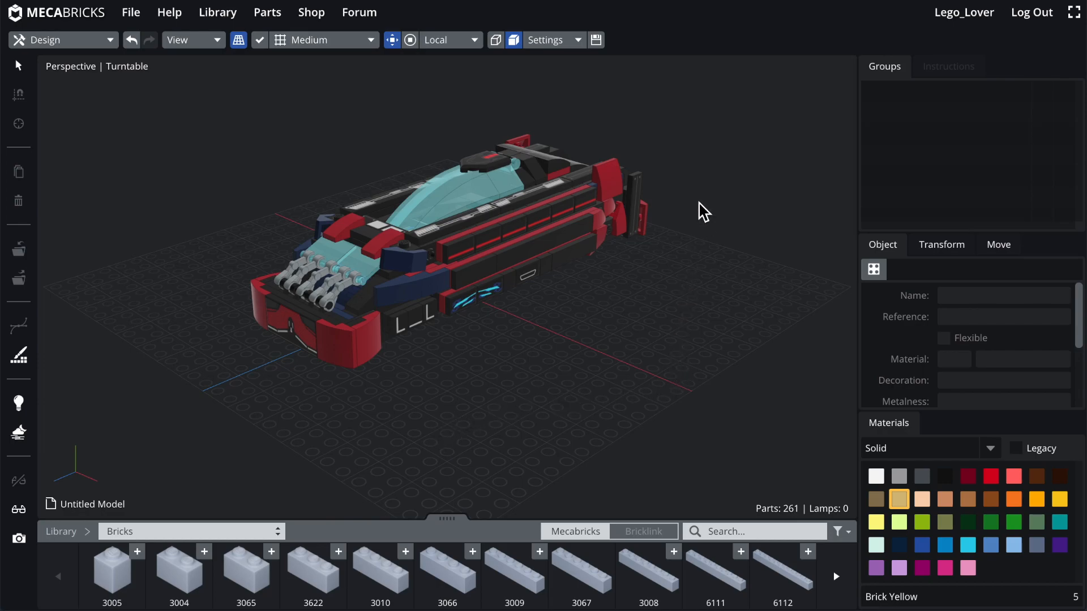
- Switch the vehicle scene to HDRI lighting with lamps and shadows enabled
click(566, 49)
click(687, 97)
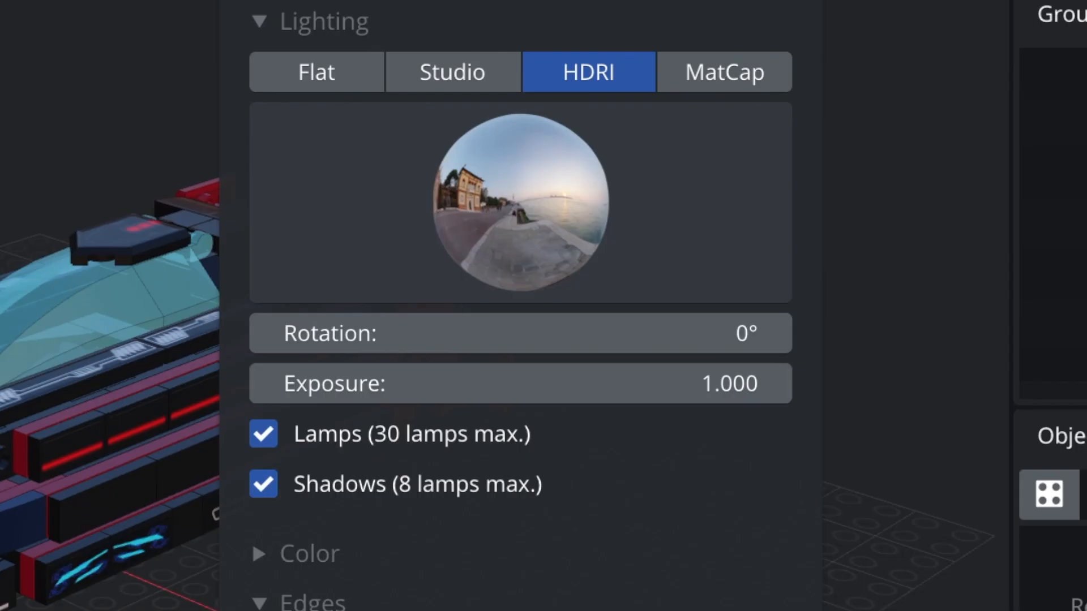
click(348, 129)
- Add an area lamp and raise it above the vehicle's roof
drag(580, 421, 501, 395)
key(l)
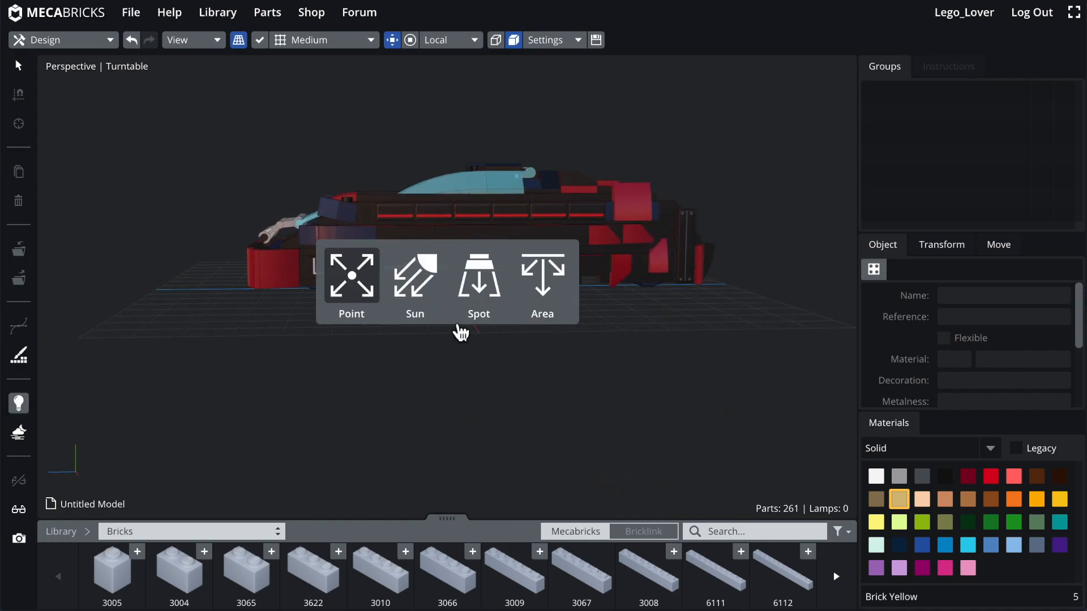
click(542, 289)
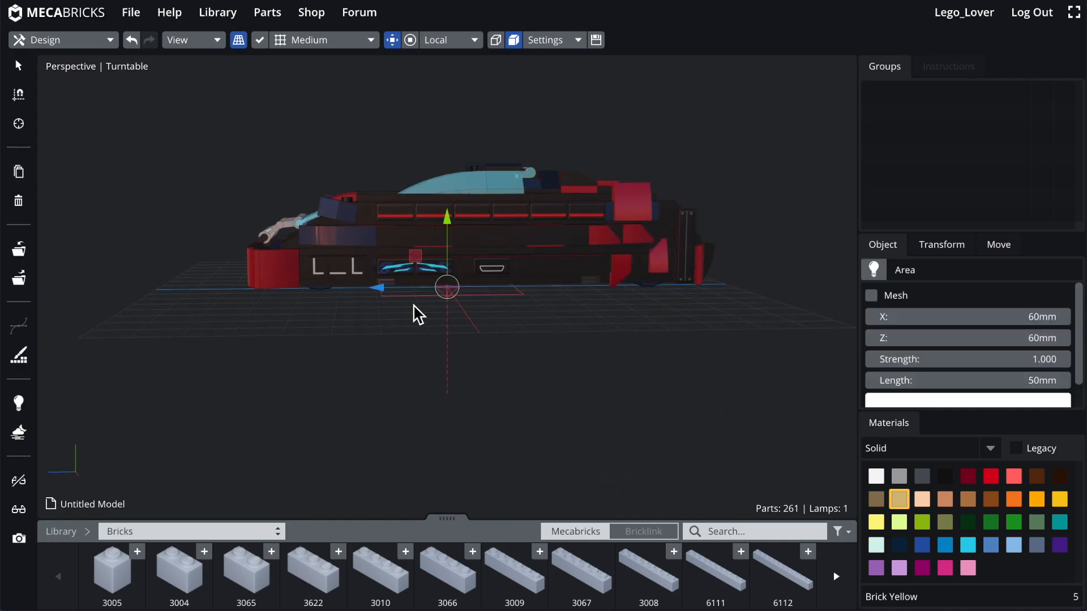
drag(448, 219, 466, 80)
- Enlarge the area lamp to 74.5 mm in X and 208.5 mm in Z to cover the whole vehicle
right_drag(466, 79, 566, 221)
drag(949, 342, 1085, 323)
right_drag(700, 413, 731, 121)
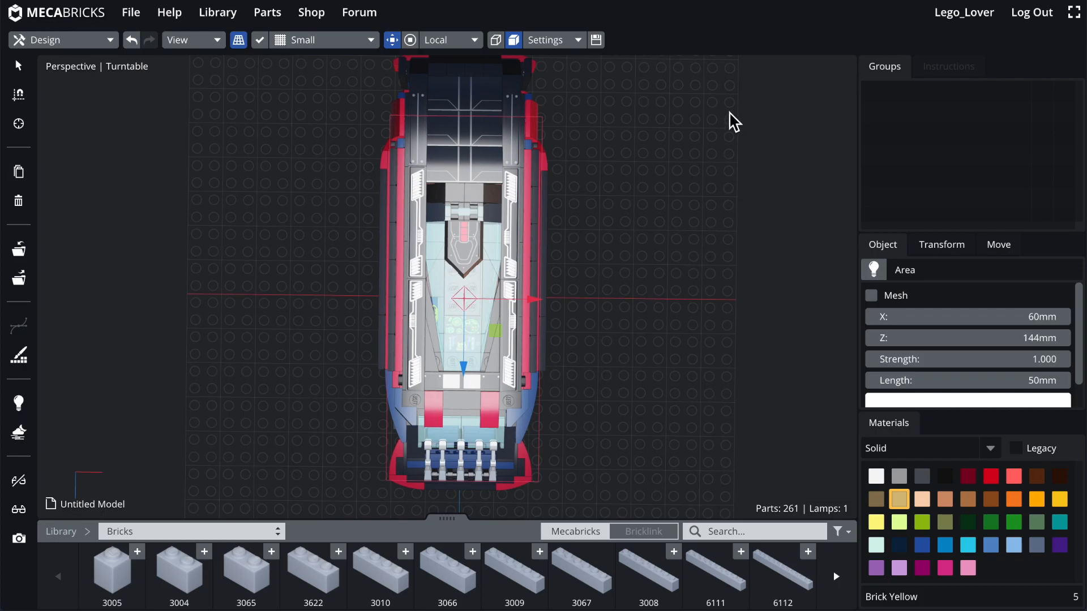
drag(917, 341, 968, 323)
right_drag(729, 379, 602, 308)
scroll(618, 283, up, 5)
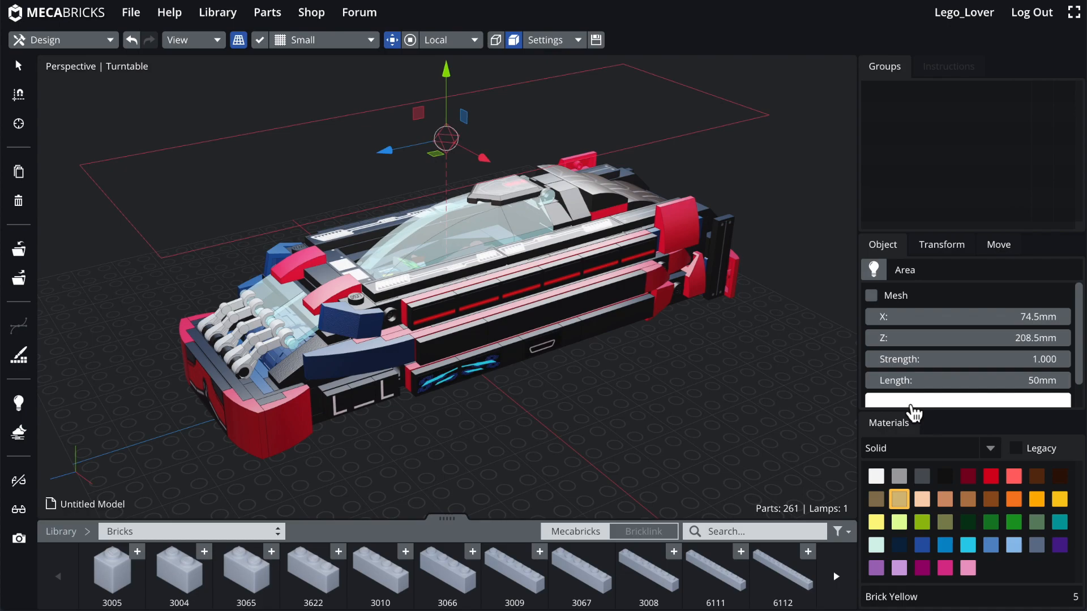
- Try red on the area lamp, settle on blue (RGB 0, 38, 255), and set its strength to 0.5
click(910, 401)
click(846, 343)
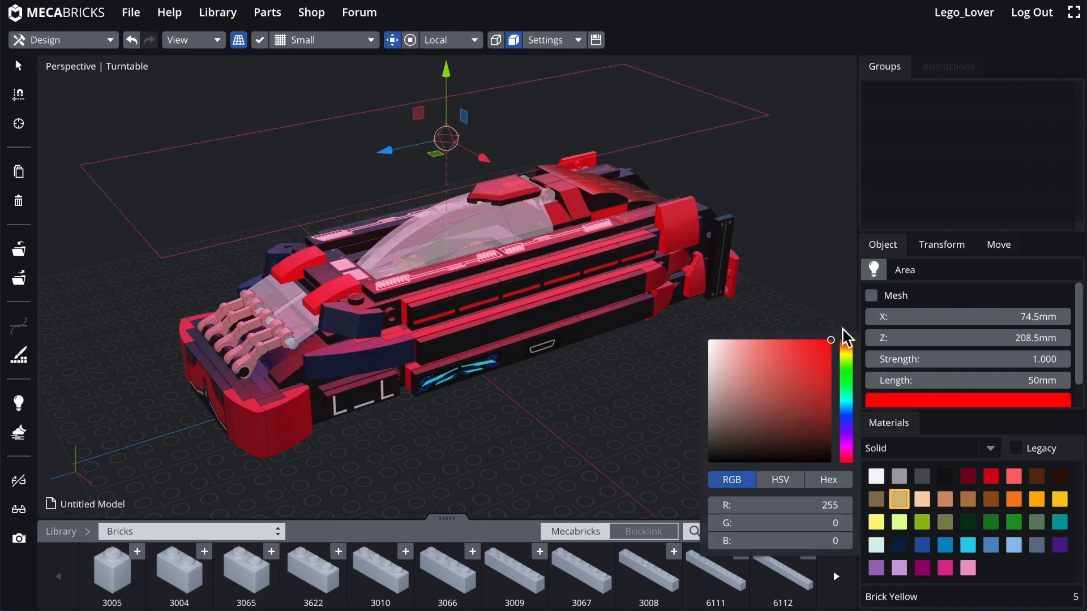
click(848, 409)
click(847, 417)
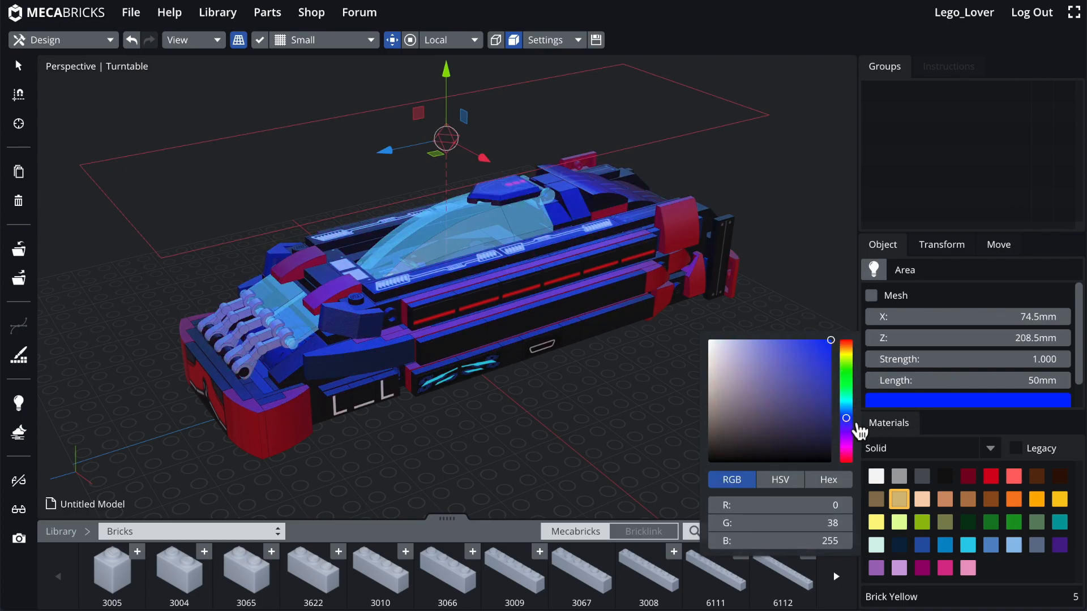
click(828, 310)
click(917, 359)
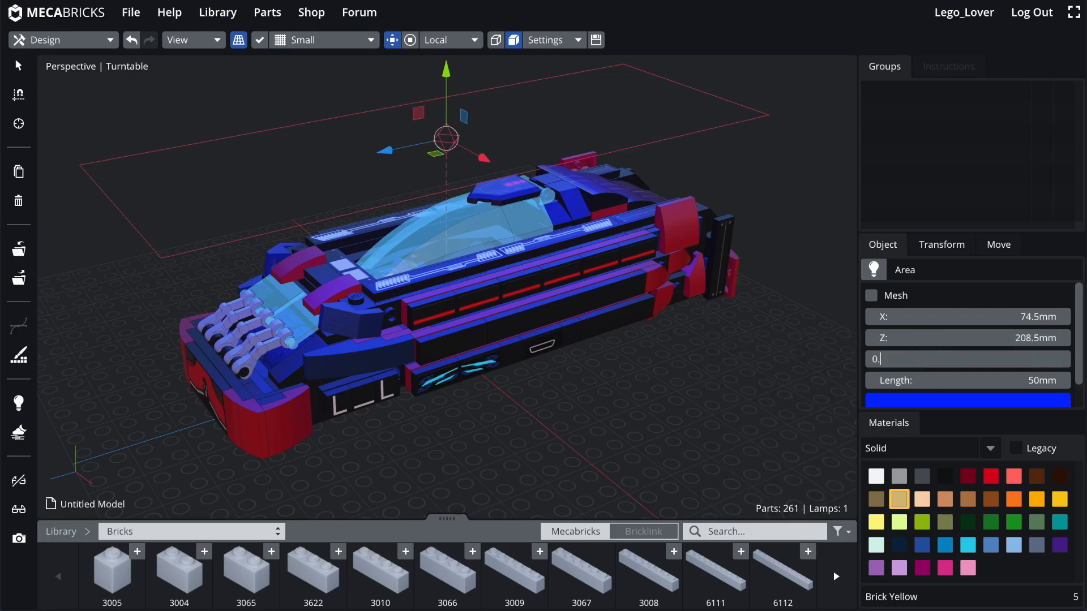
key(Return)
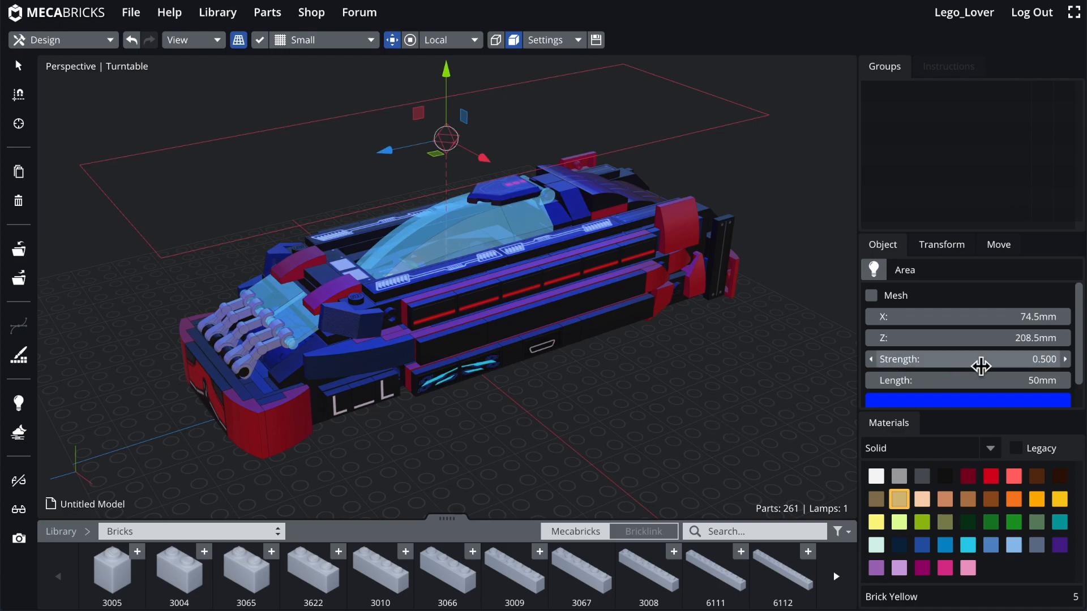
- View the blue light along the vehicle's side from a lower angle, and delete the area lamp
drag(548, 381, 560, 355)
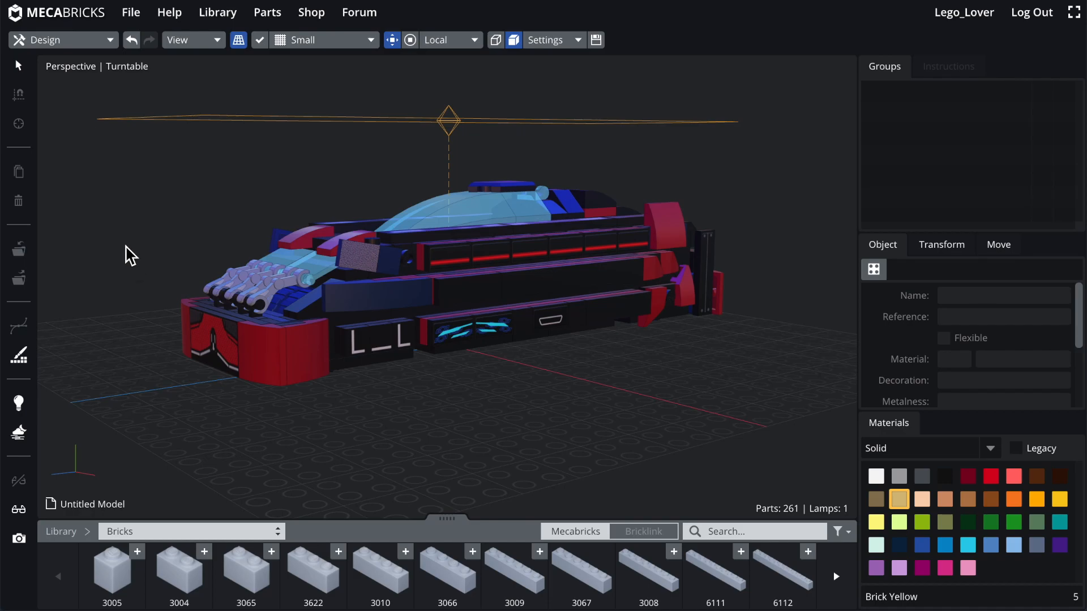
scroll(283, 201, up, 2)
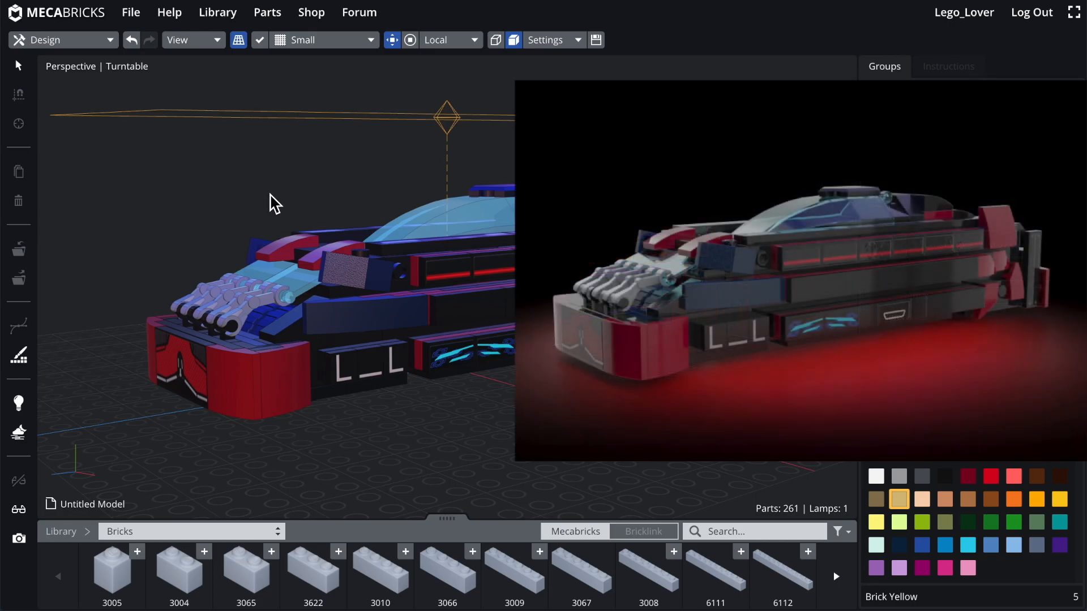
right_drag(187, 201, 239, 169)
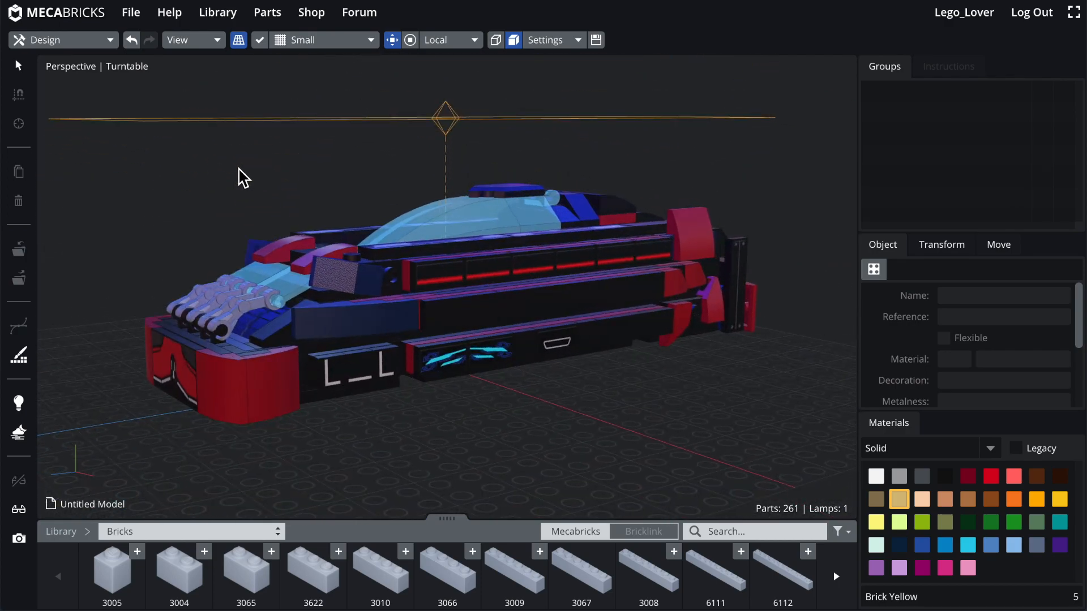
click(445, 119)
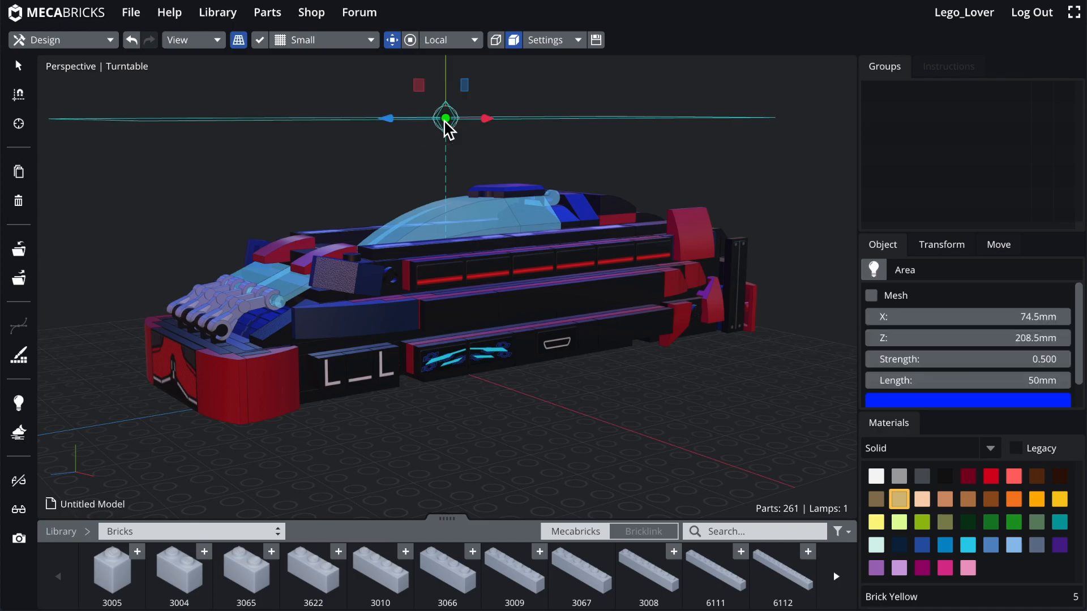
key(Delete)
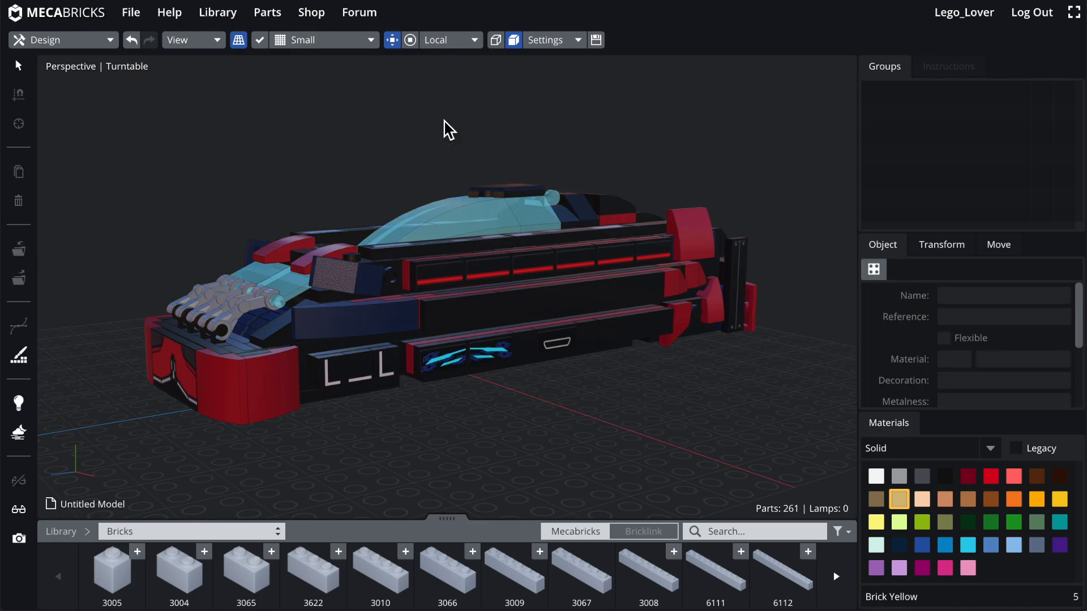
- Close the vehicle model and open Untitled Model.mb with the posed minifigure holding a sword
click(139, 16)
click(160, 36)
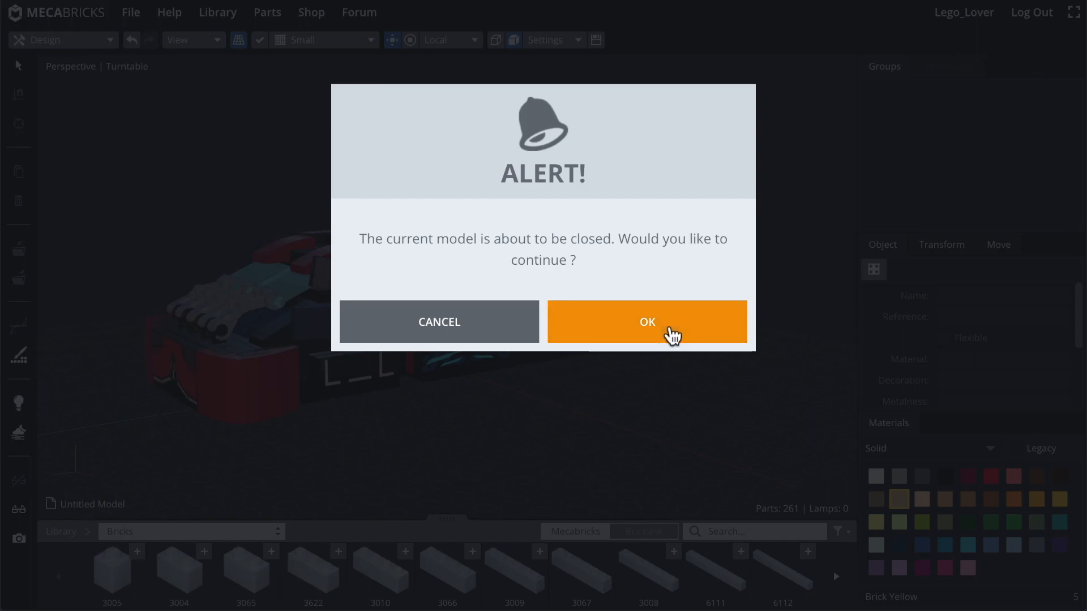
click(669, 334)
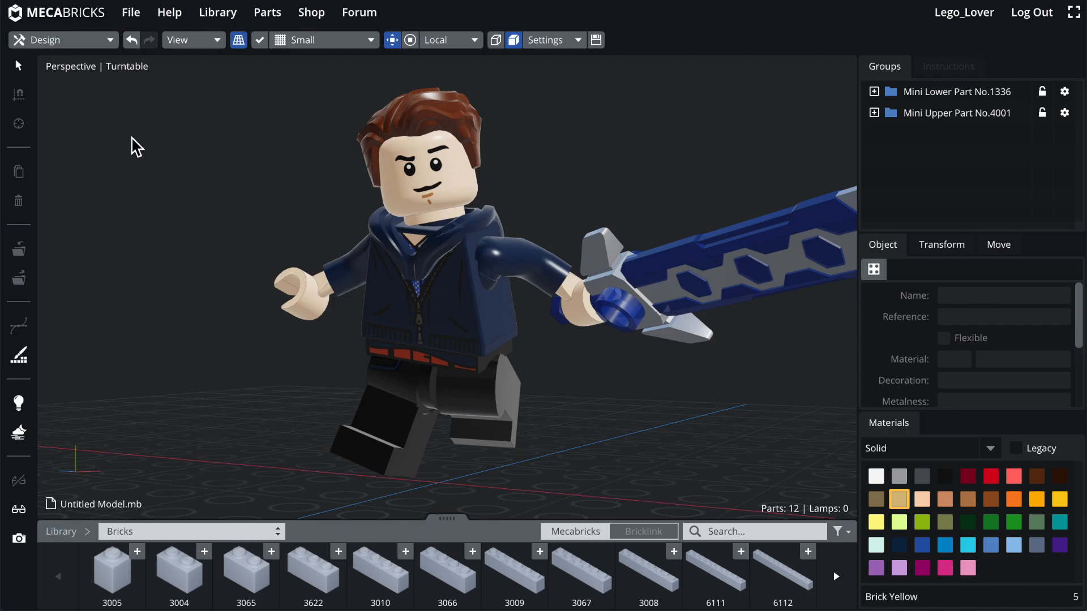
- Switch to the 3D Rendering workspace and frame the posed minifigure more closely in the camera view
click(71, 41)
click(85, 108)
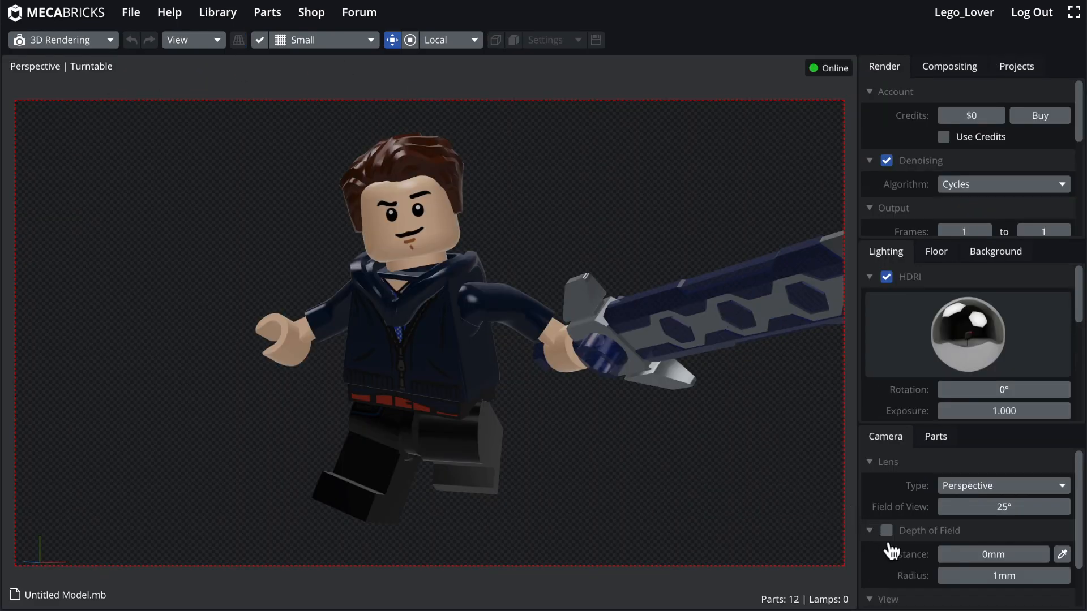
scroll(923, 523, down, 1)
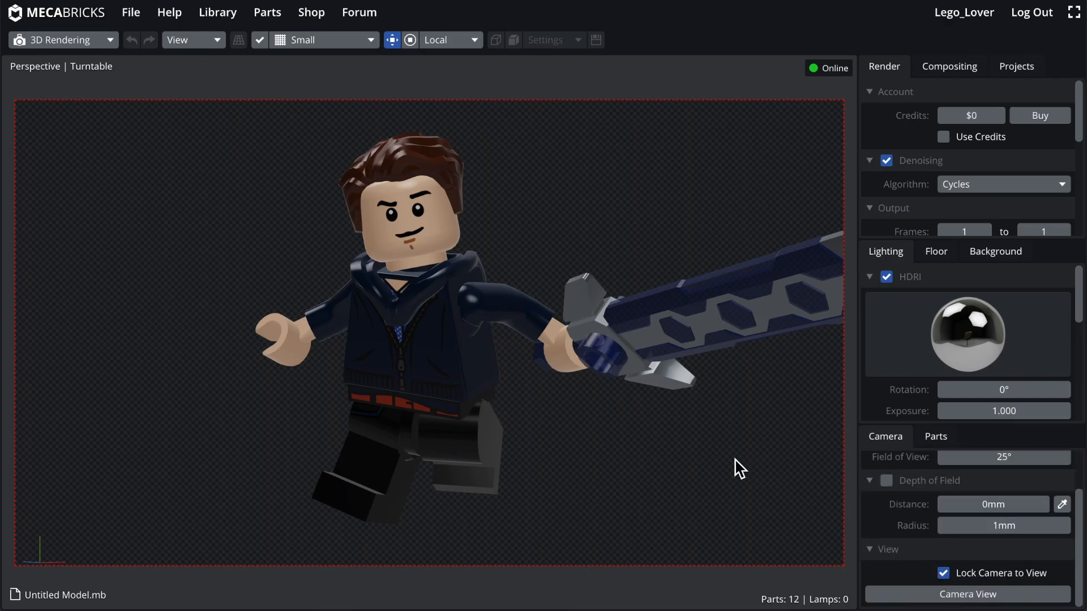
scroll(642, 505, up, 2)
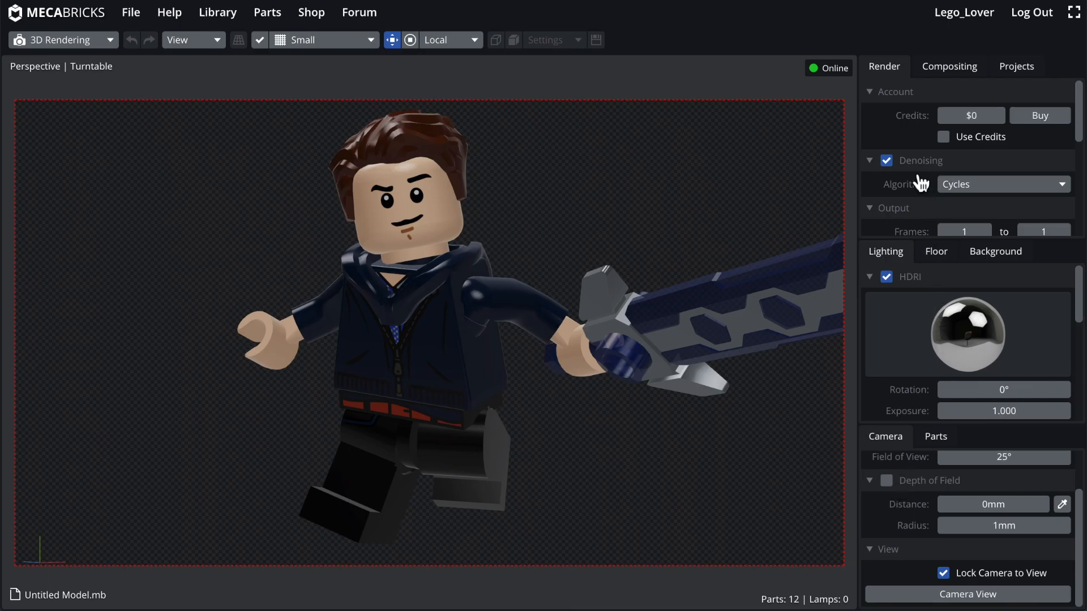
- Reduce the render output width to 760 px, keeping the 540 px height
scroll(939, 141, down, 3)
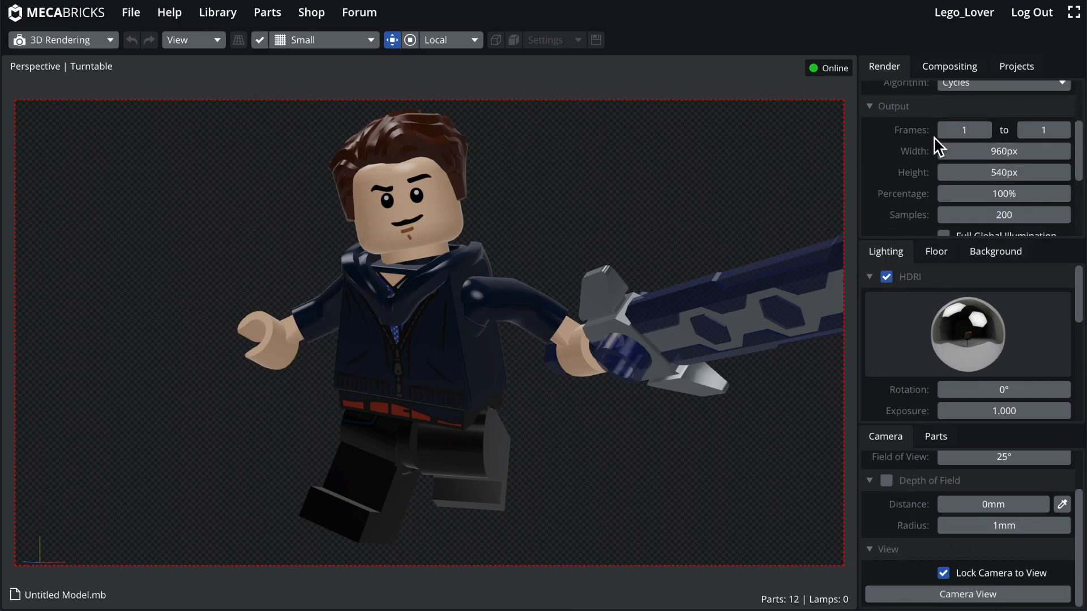
drag(996, 149, 994, 150)
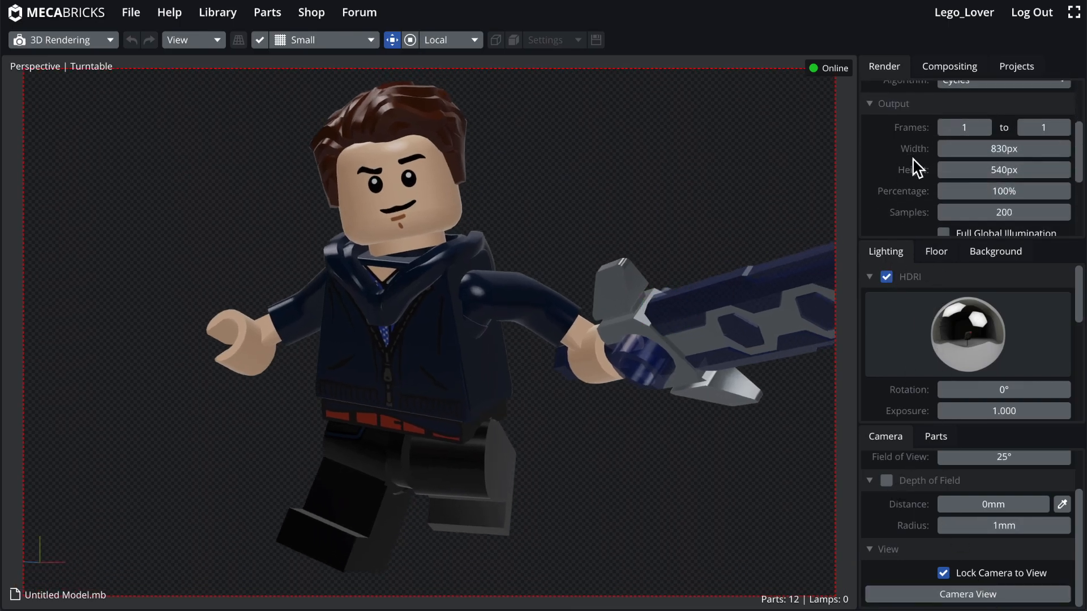
click(942, 148)
- Enable a circular floor under the minifigure and set its scale to 7
click(934, 252)
click(888, 277)
click(954, 324)
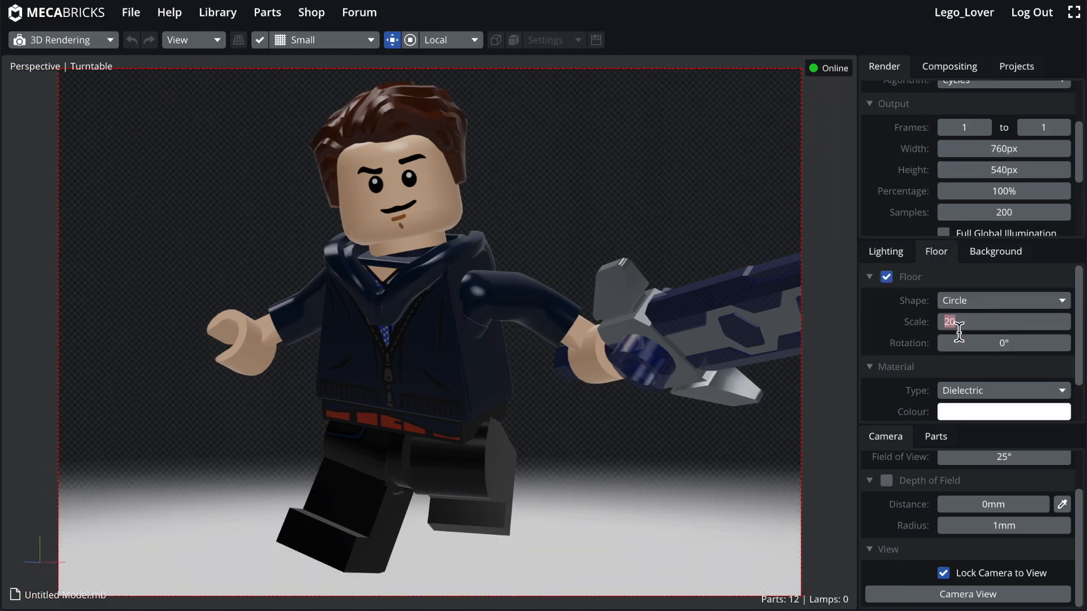
click(950, 370)
drag(980, 329, 974, 328)
- Change the floor's dielectric material colour to a saturated blue
click(896, 372)
scroll(934, 374, down, 2)
click(990, 371)
click(918, 374)
drag(890, 334, 973, 300)
click(918, 388)
click(978, 367)
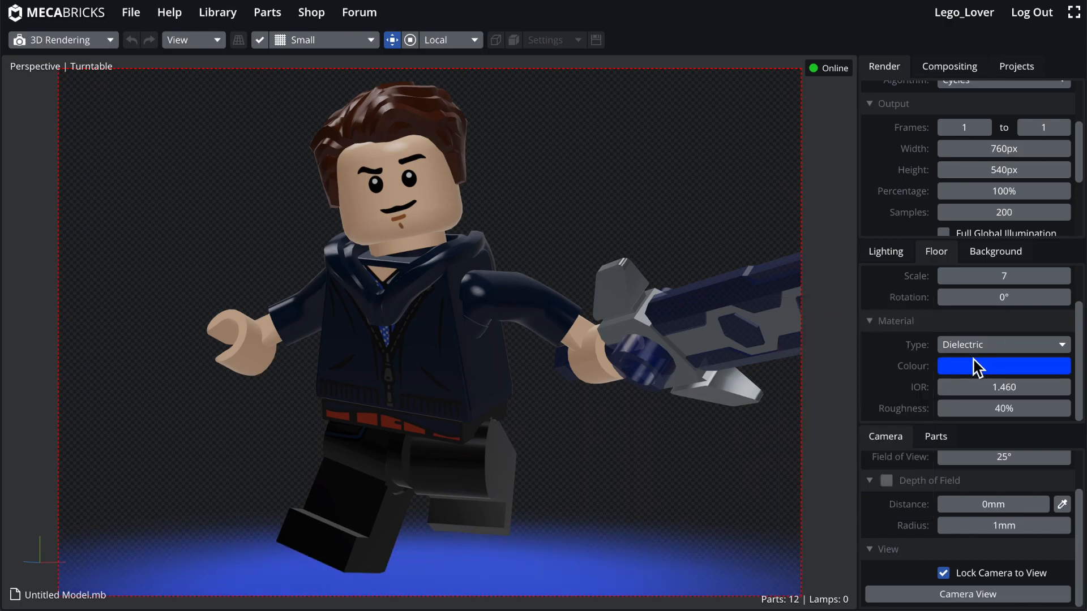
- Enable a solid black background for the render, and slightly narrow the output width
click(996, 251)
click(888, 278)
click(954, 322)
drag(830, 335, 833, 388)
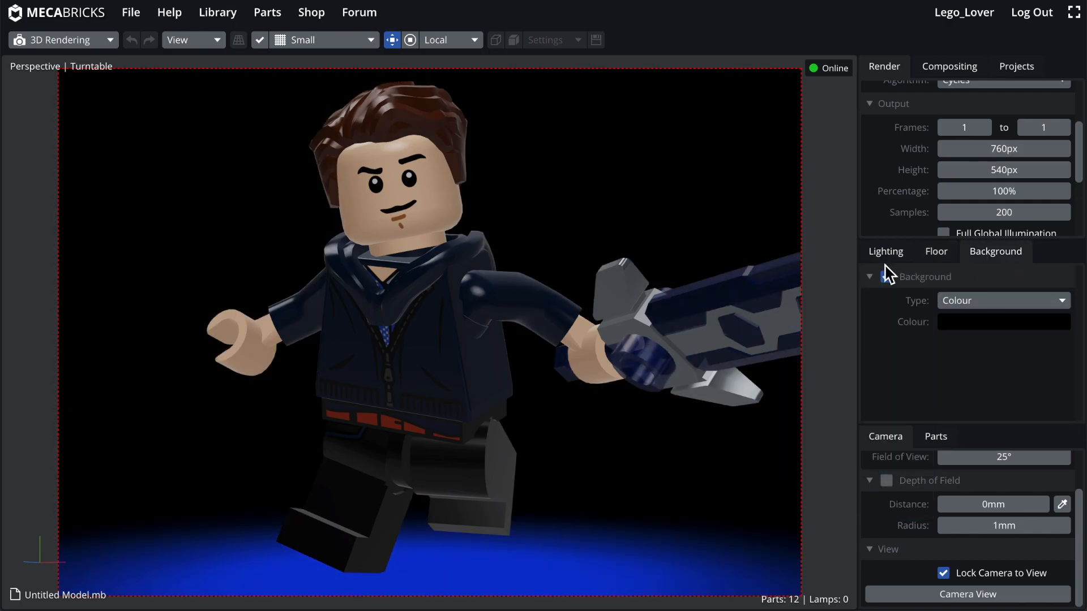
click(886, 255)
click(944, 150)
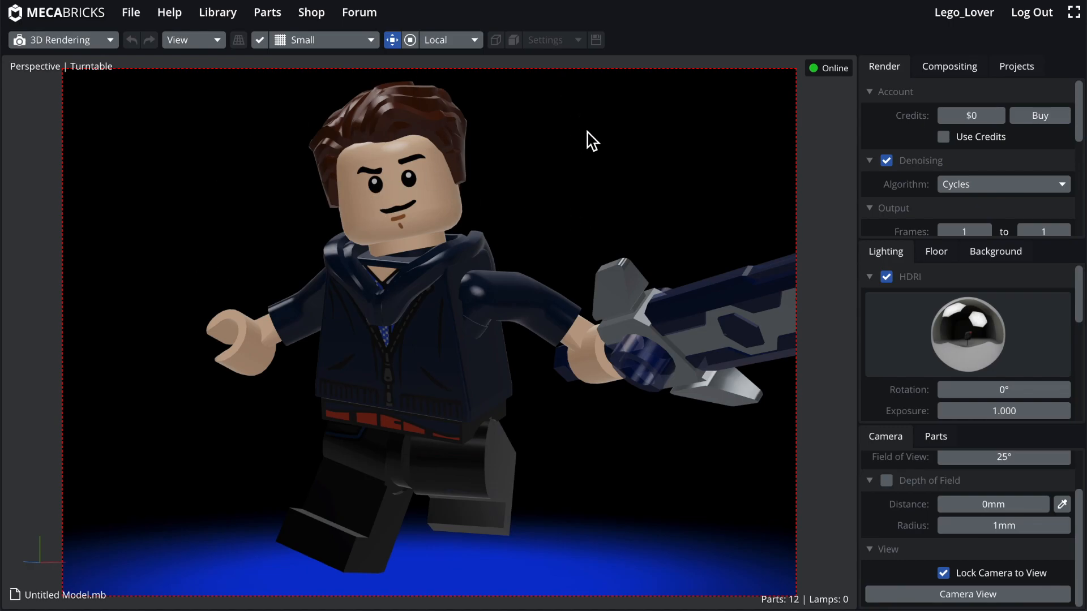
- Fine-tune the locked render camera's angle so the minifigure stays framed above the blue floor
mouse_move(682, 173)
mouse_down()
mouse_move(546, 182)
mouse_move(686, 170)
mouse_up()
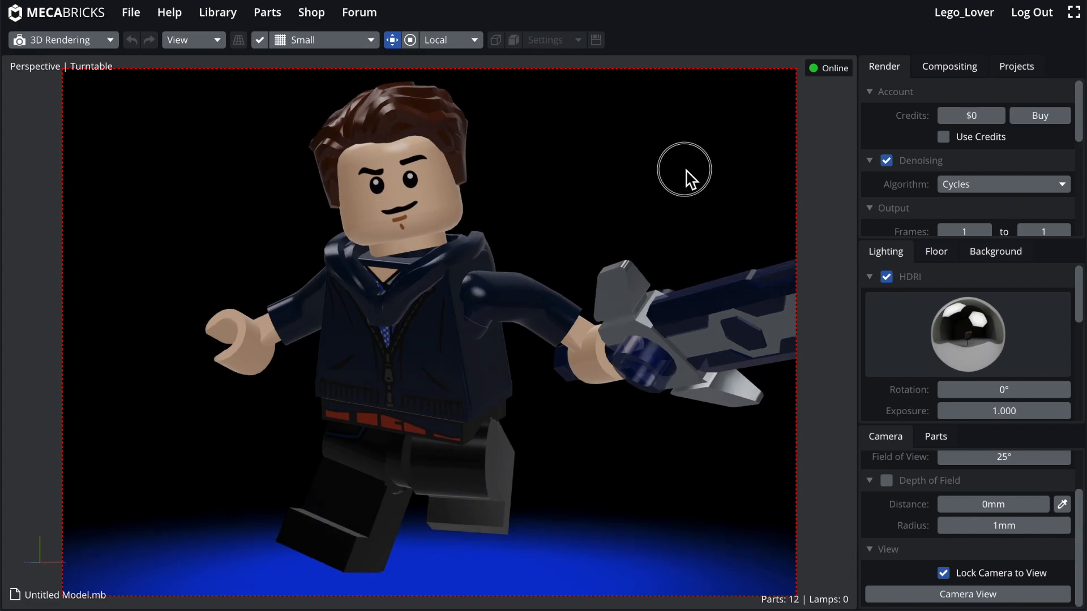
drag(607, 187, 610, 186)
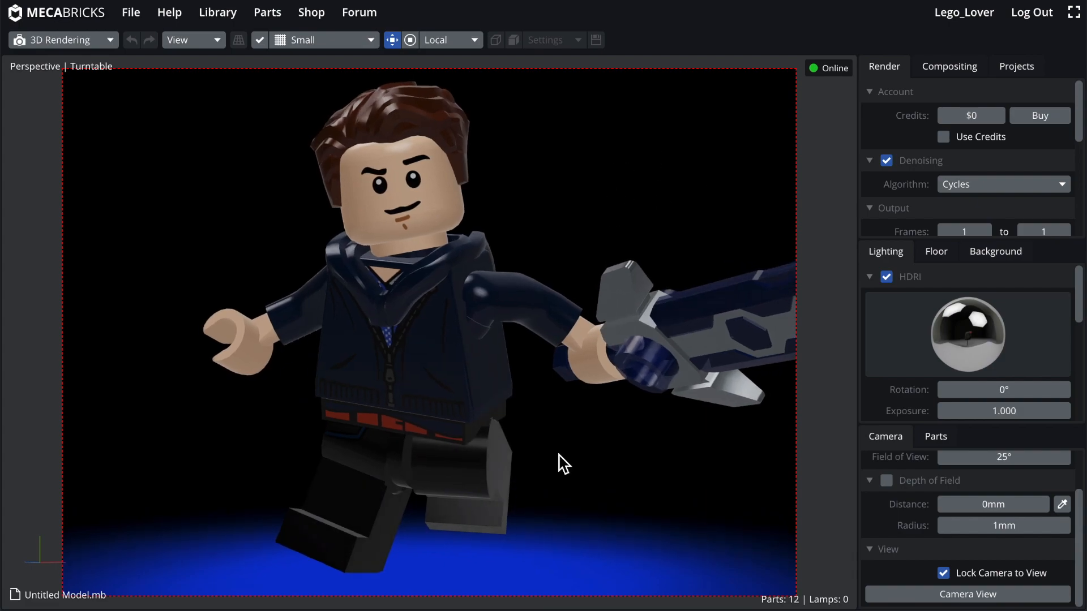
drag(730, 542, 731, 545)
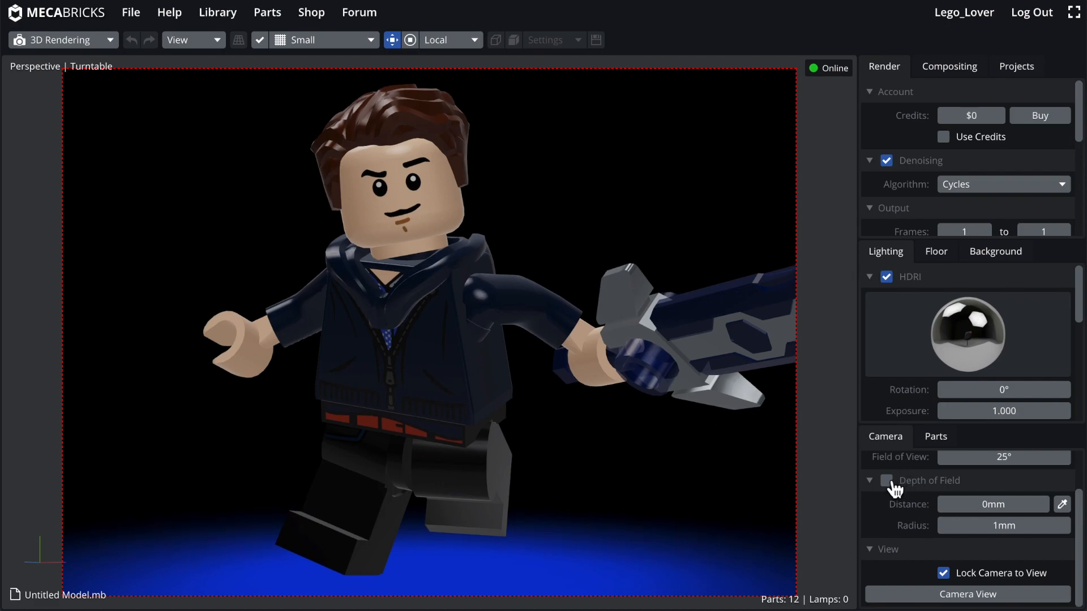
- Enable the camera's depth of field and pick the minifigure's face as the focus distance
click(886, 481)
click(1062, 505)
click(1067, 507)
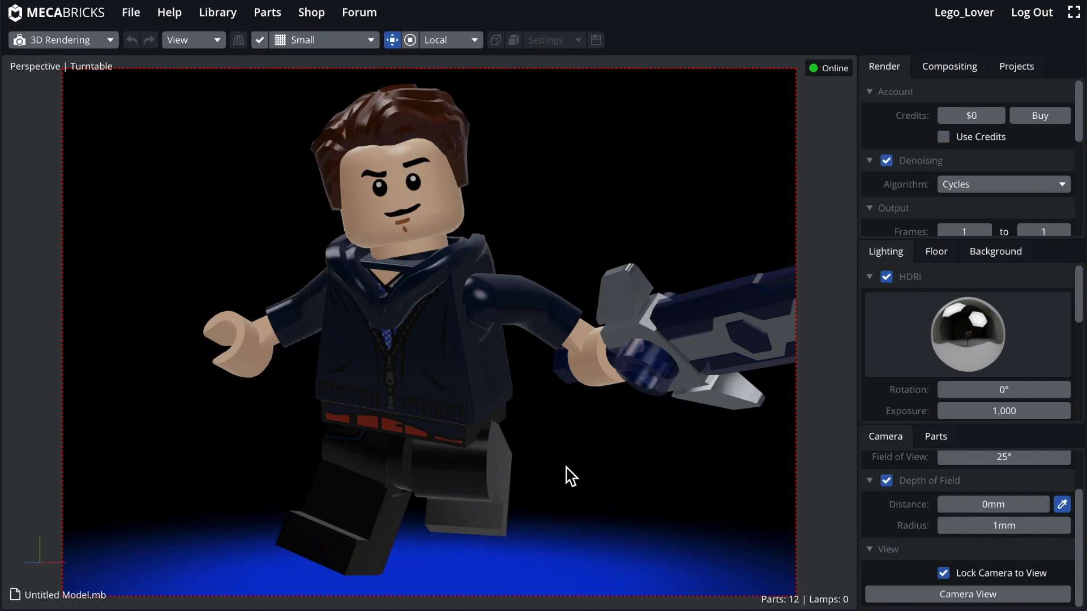
click(393, 163)
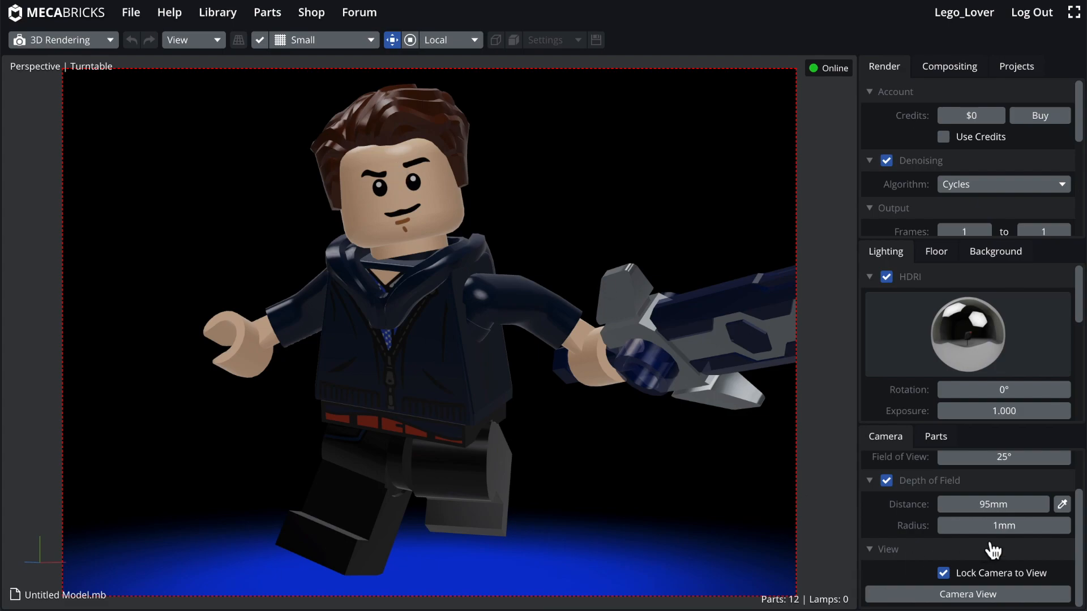
- Set the depth of field radius to 1.5 mm
click(980, 527)
text(1.5)
key(Return)
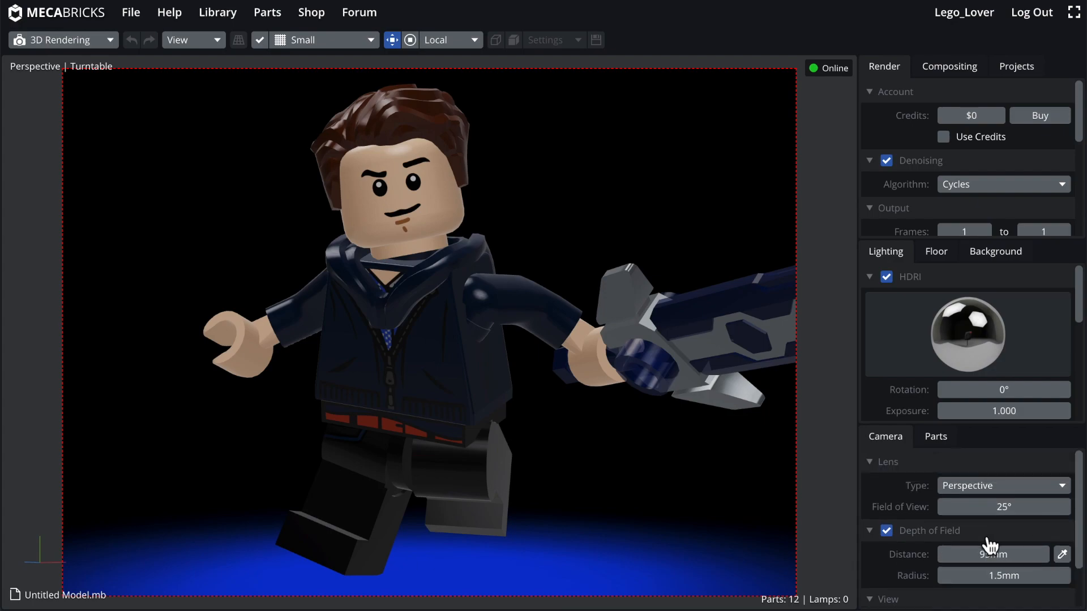
- Set the depth of field radius to 1.75 mm and start rendering the scene
scroll(934, 517, down, 2)
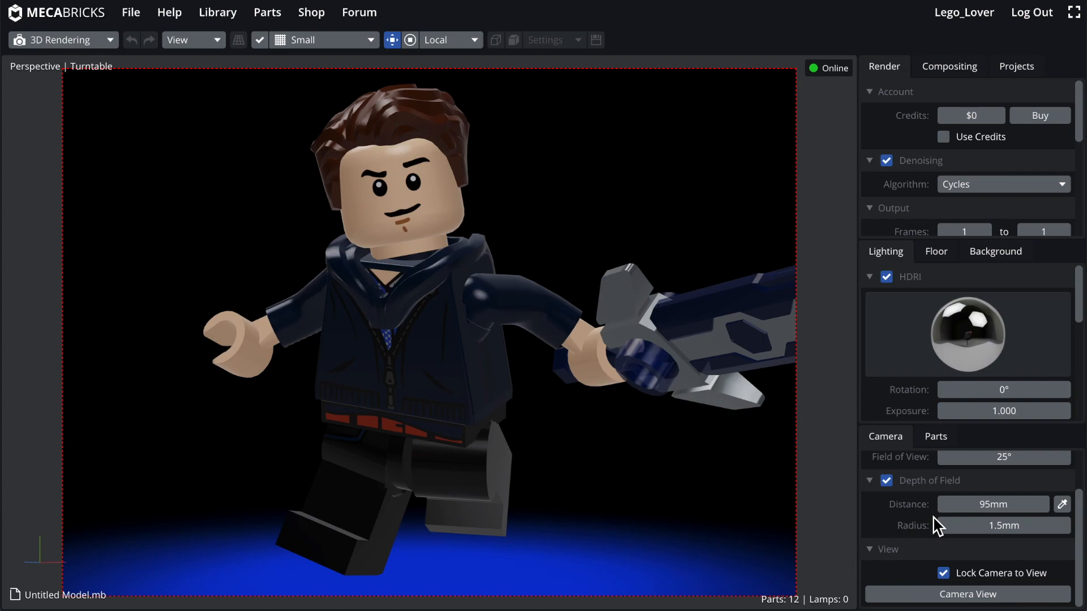
scroll(938, 526, up, 2)
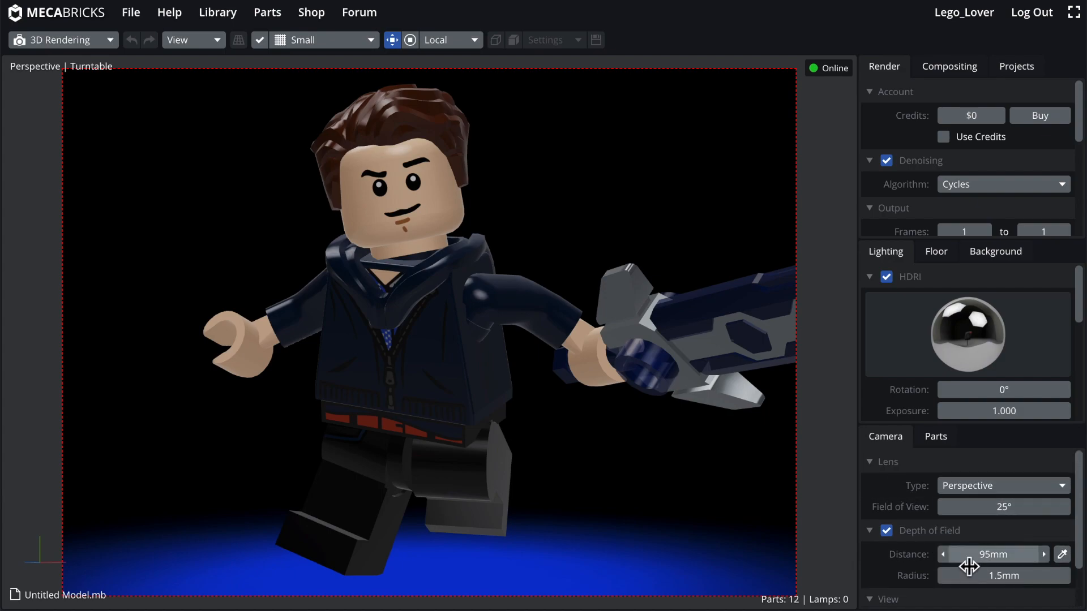
click(972, 575)
text(1.7)
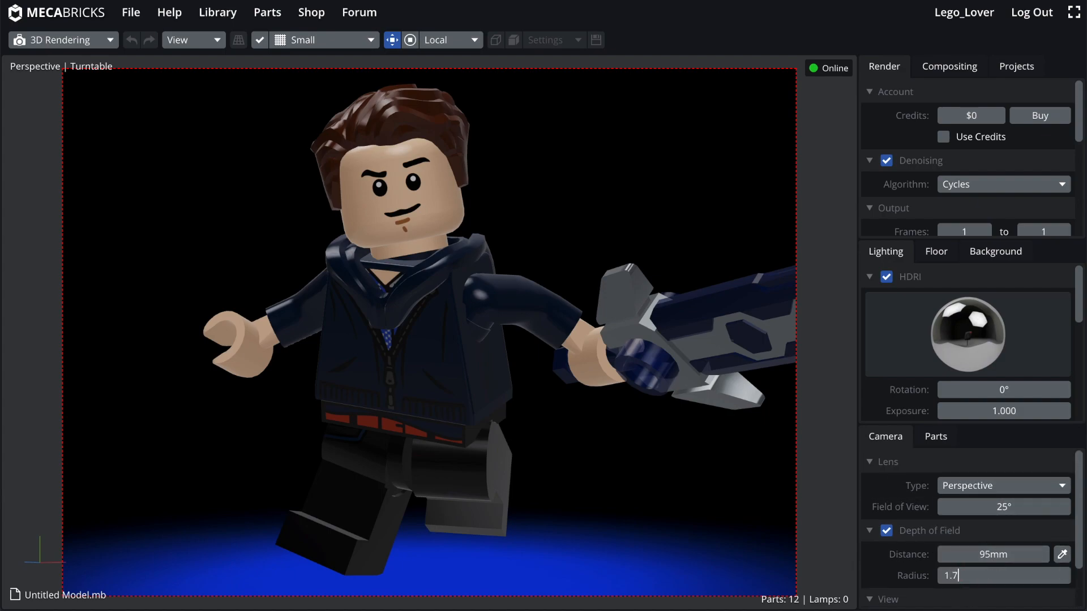
key(Return)
scroll(937, 175, down, 3)
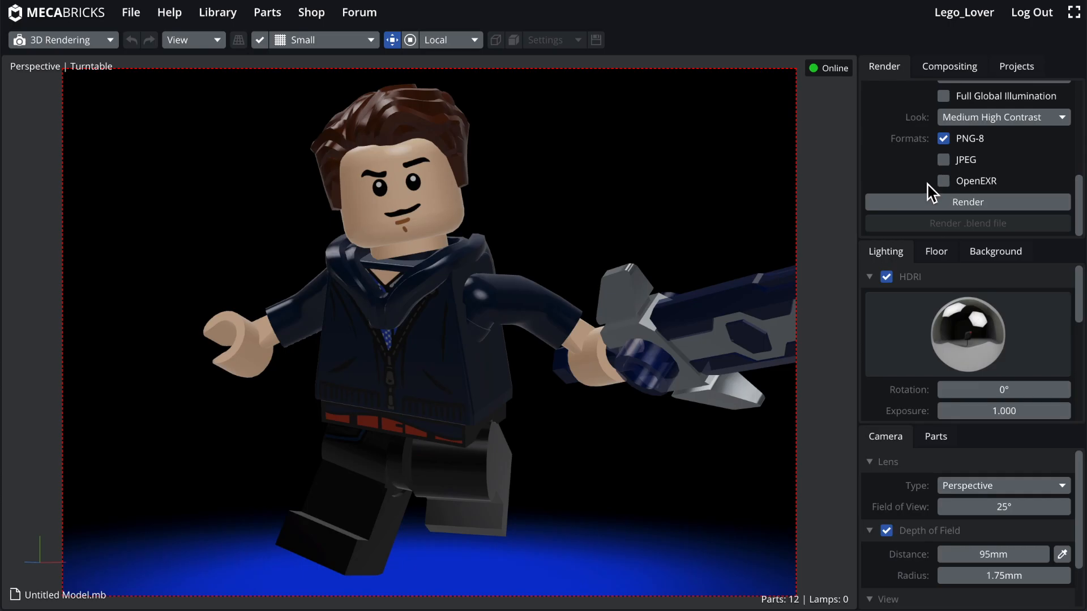
click(901, 203)
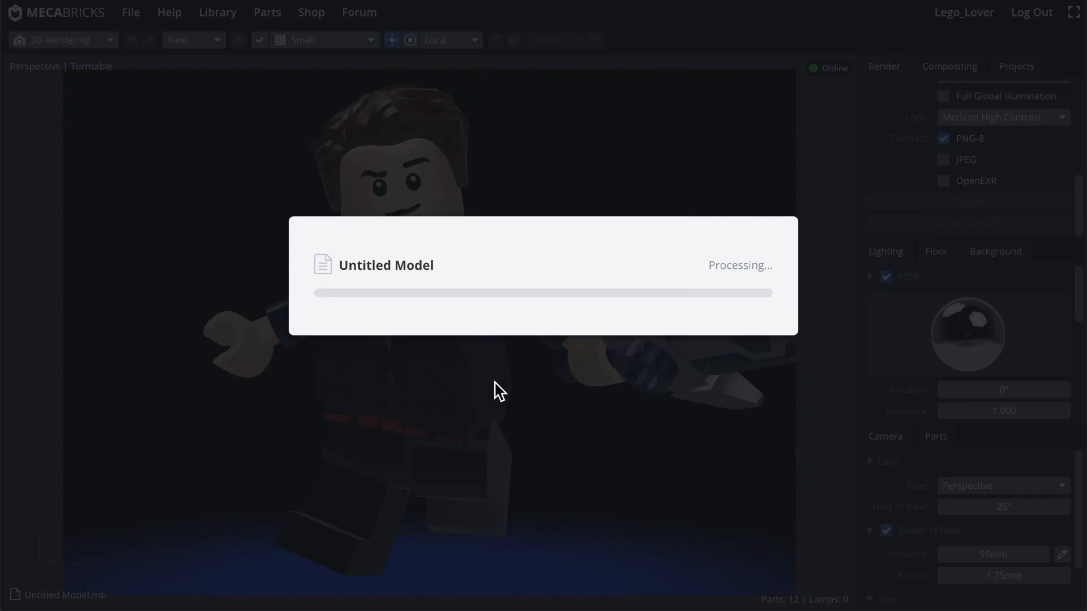